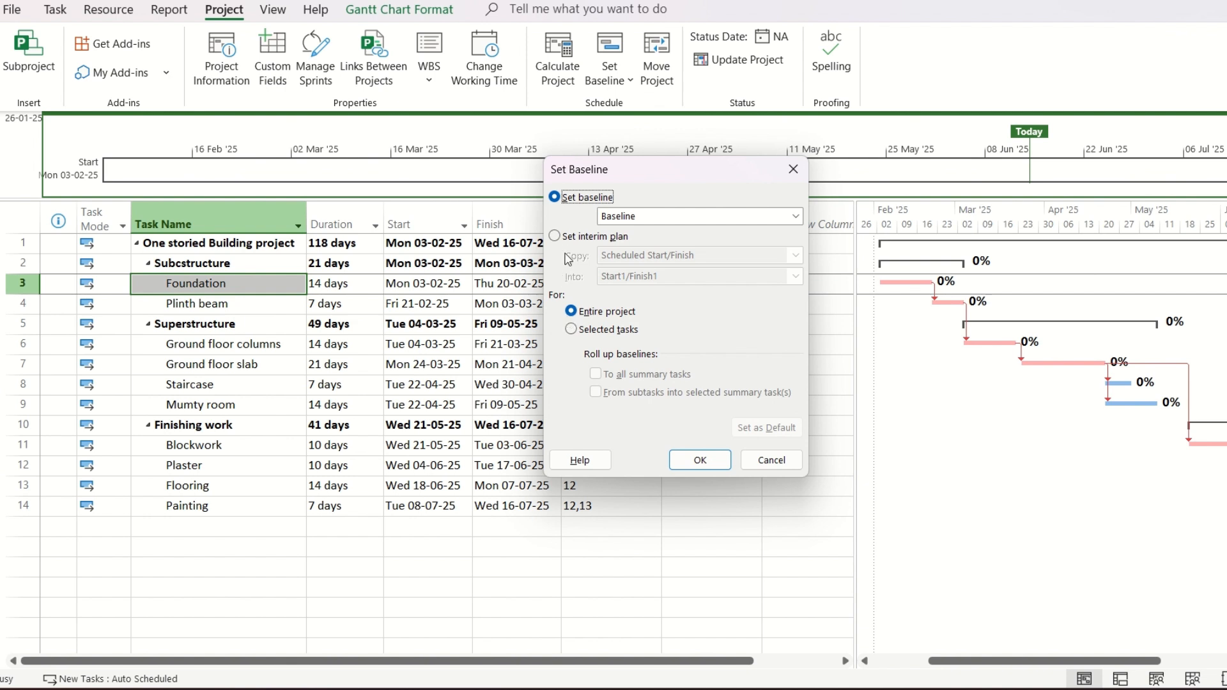
Step: Set the baseline for the entire project and widen the Gantt chart area beside the task table
click(699, 460)
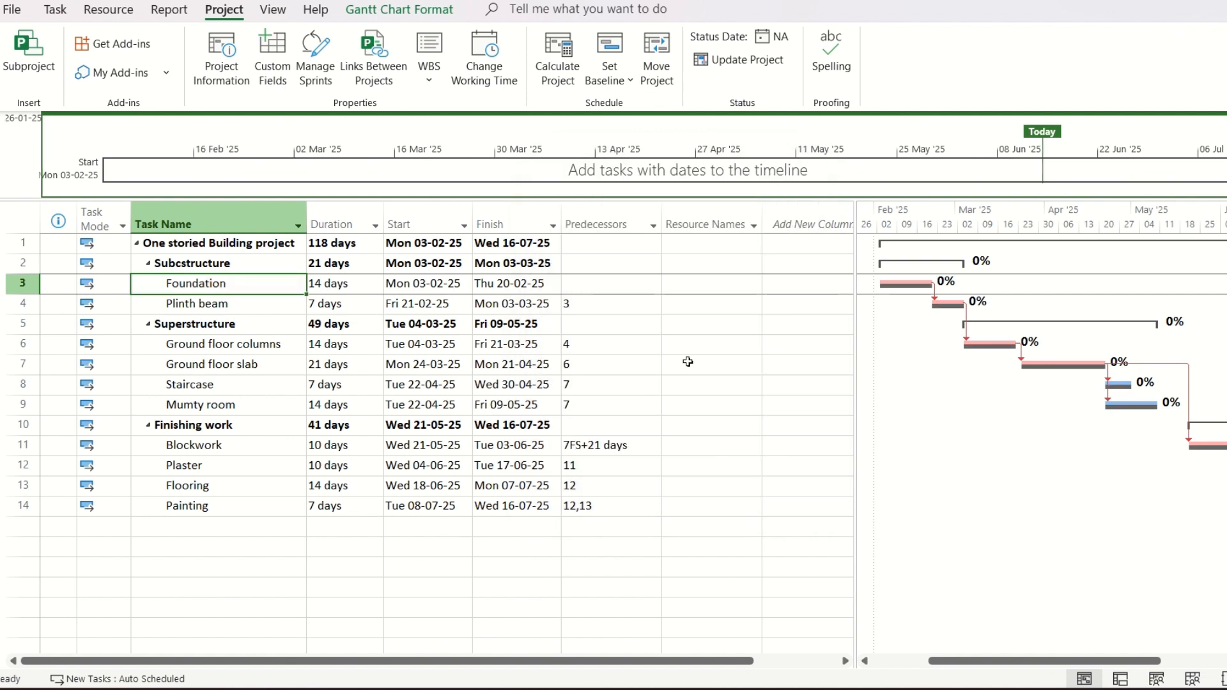
drag(855, 422, 794, 427)
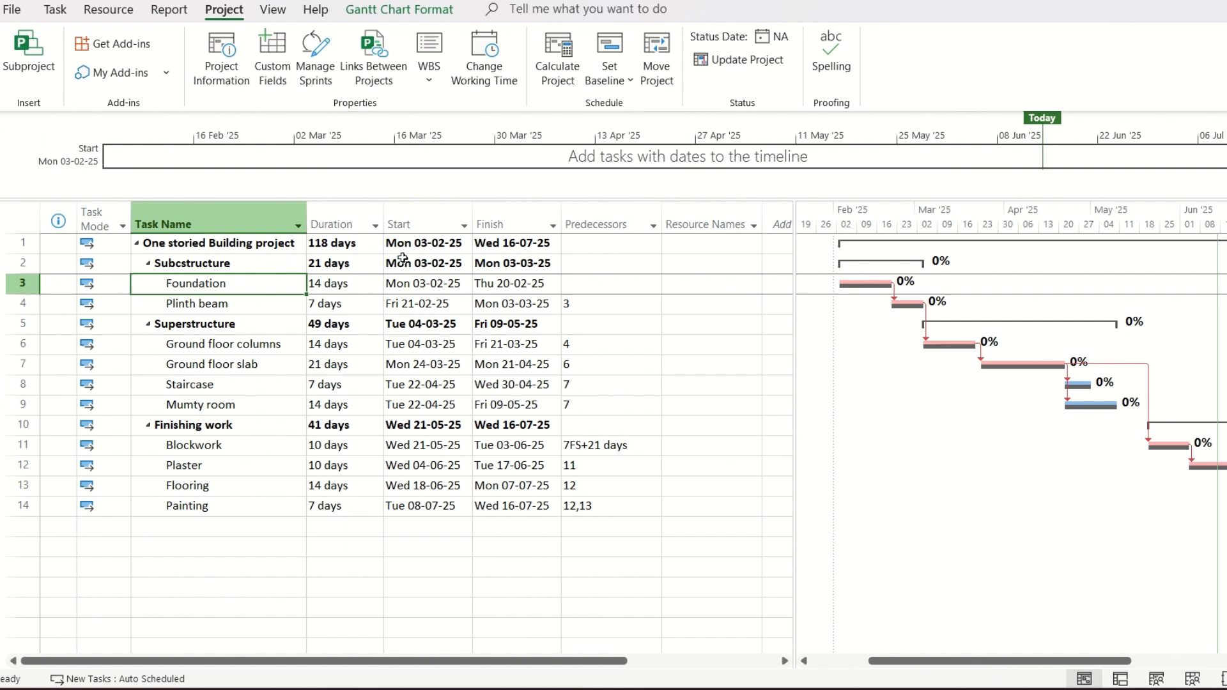
Step: Insert a Baseline Start column before the Duration column in the task table
right_click(344, 216)
click(381, 359)
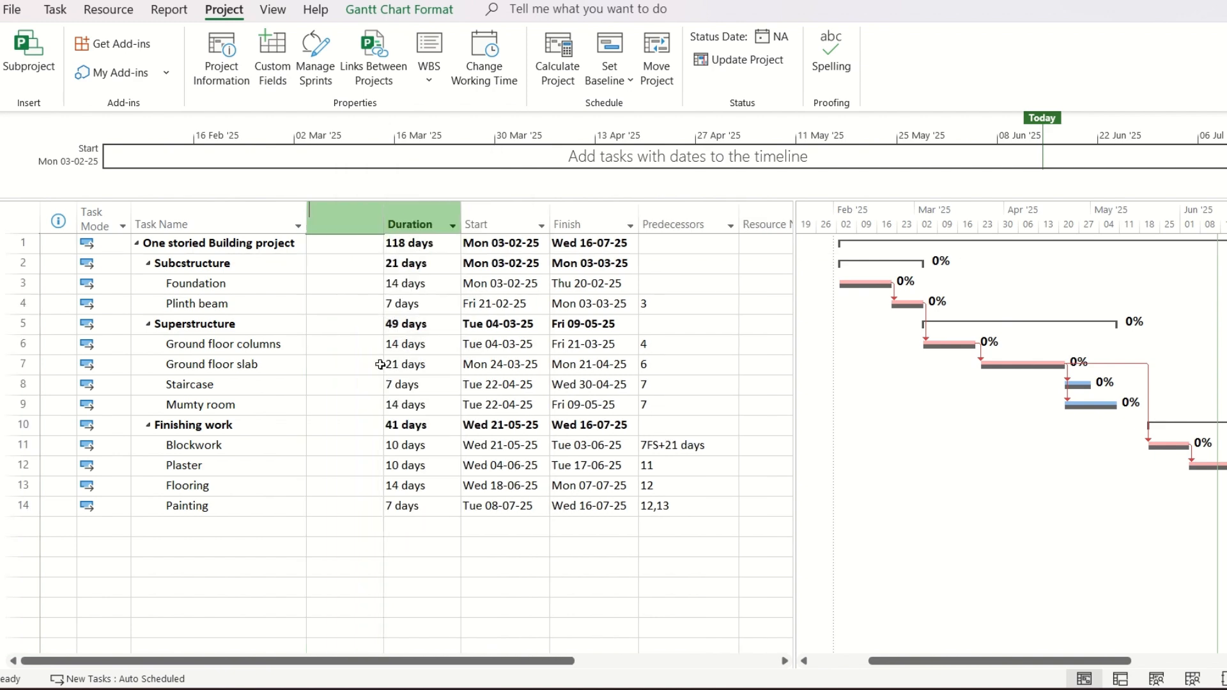
text(baseline start)
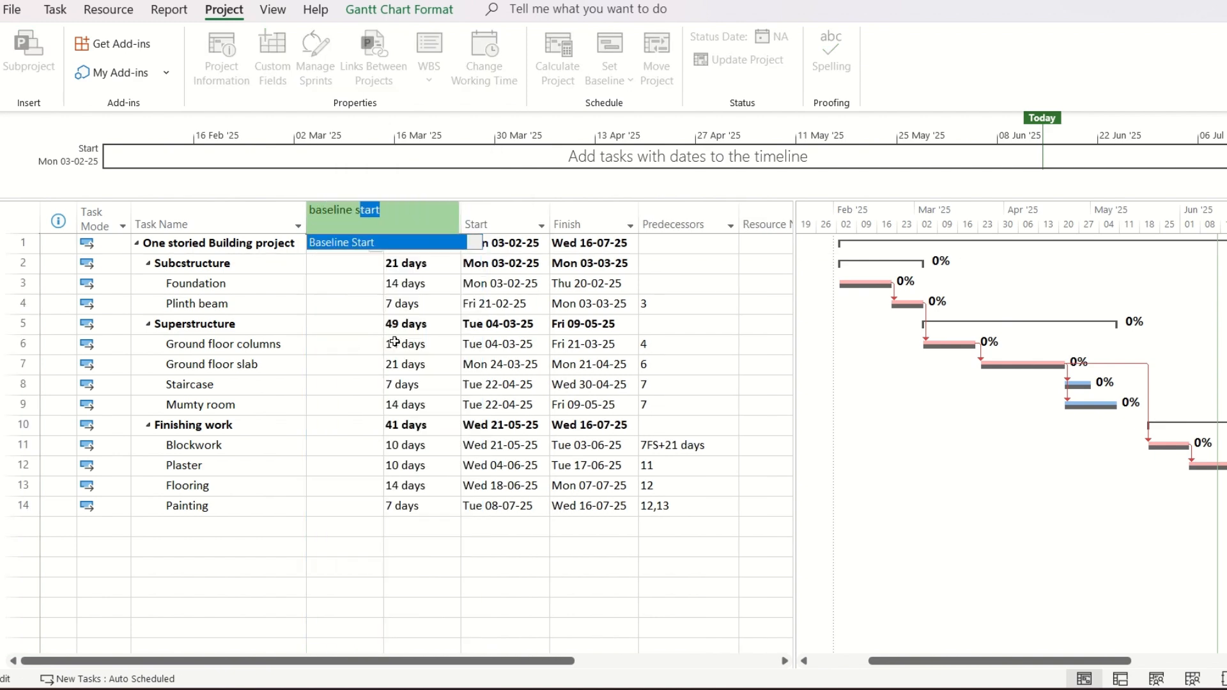
key(Return)
Step: Insert a Baseline Finish column before the Duration column and widen it to fit its dates
click(416, 221)
right_click(416, 221)
click(453, 362)
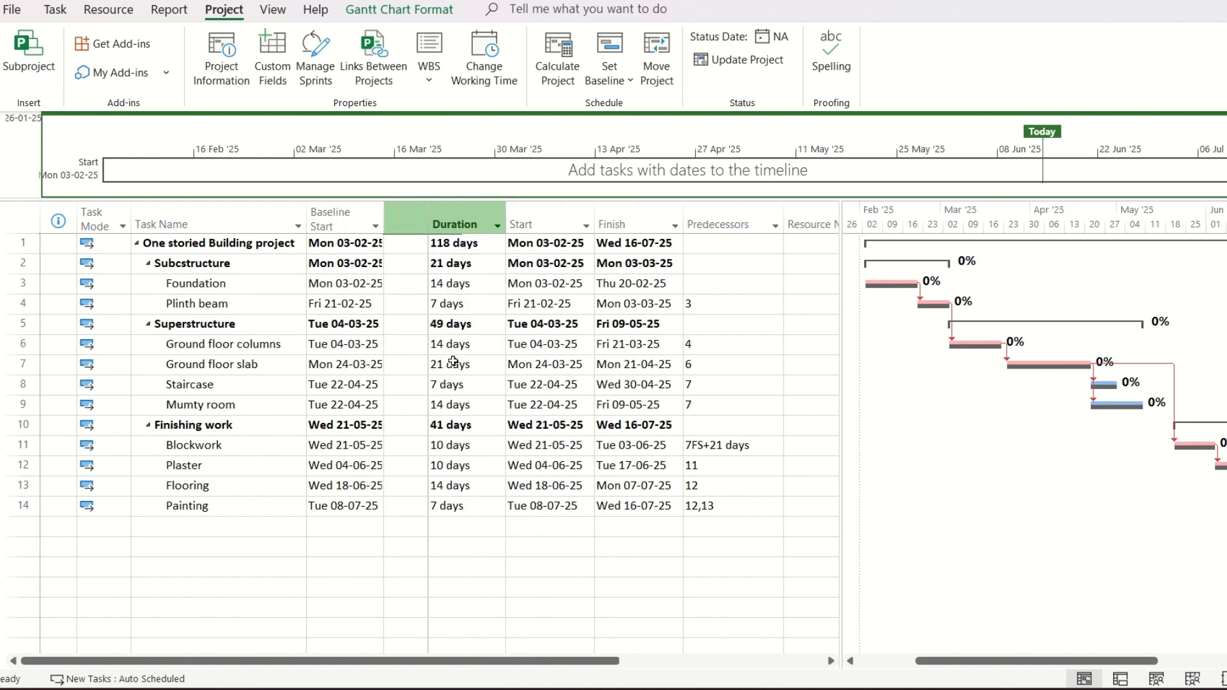
text(baseline)
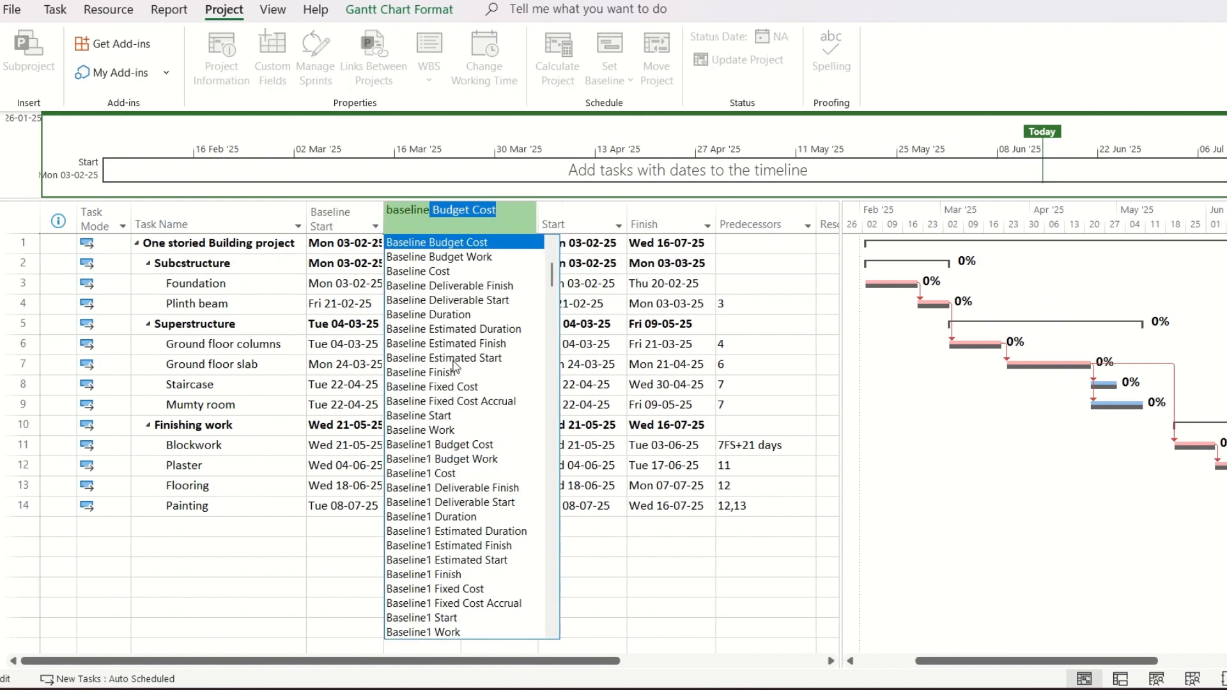
text( finish)
key(Return)
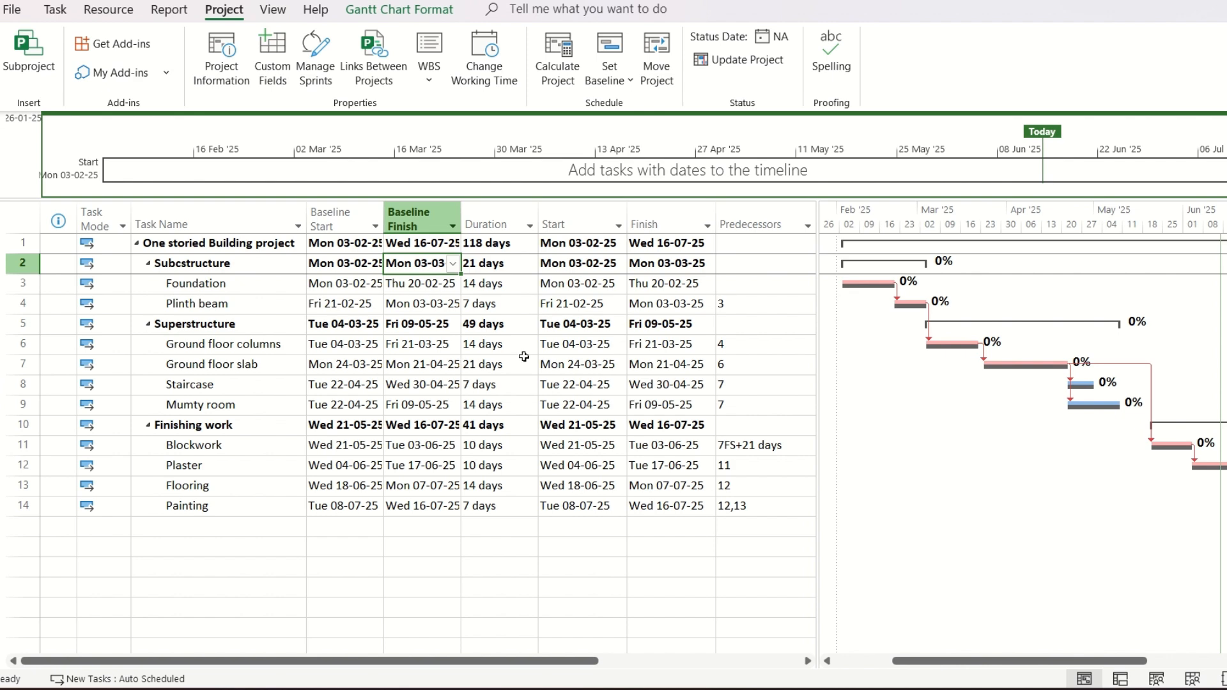
drag(461, 217, 478, 218)
Step: Insert a Baseline Duration column between the Baseline Finish and Duration columns
right_click(510, 210)
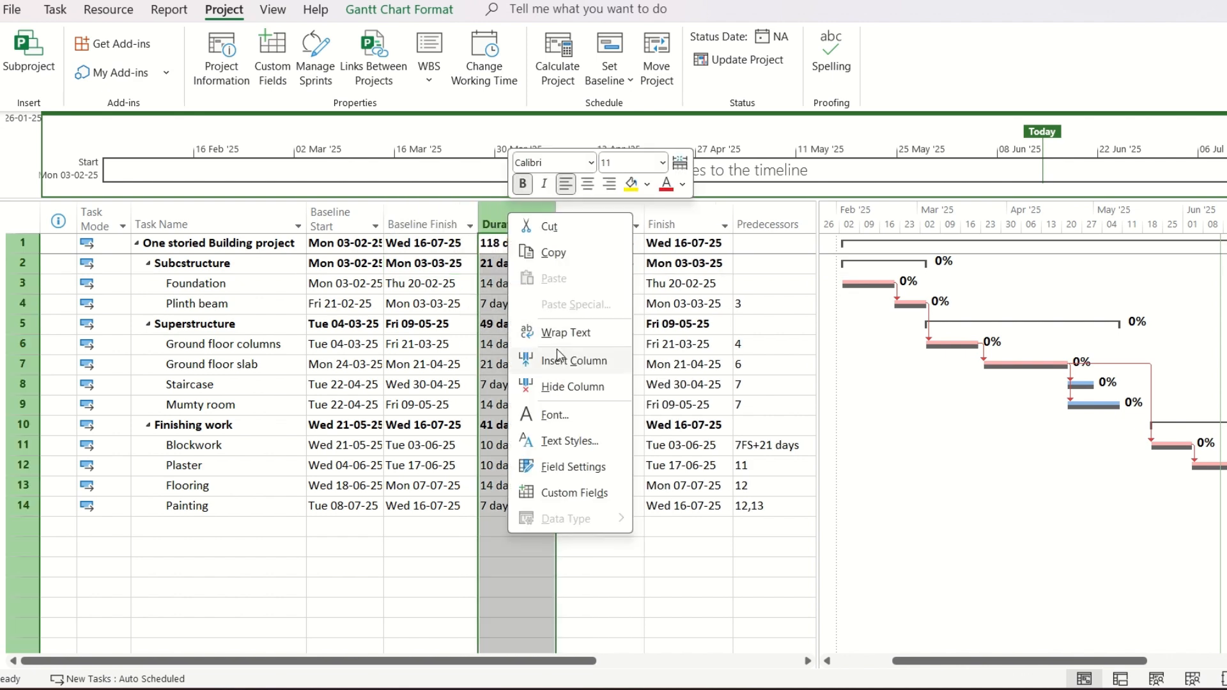
click(557, 358)
text(baseline duration)
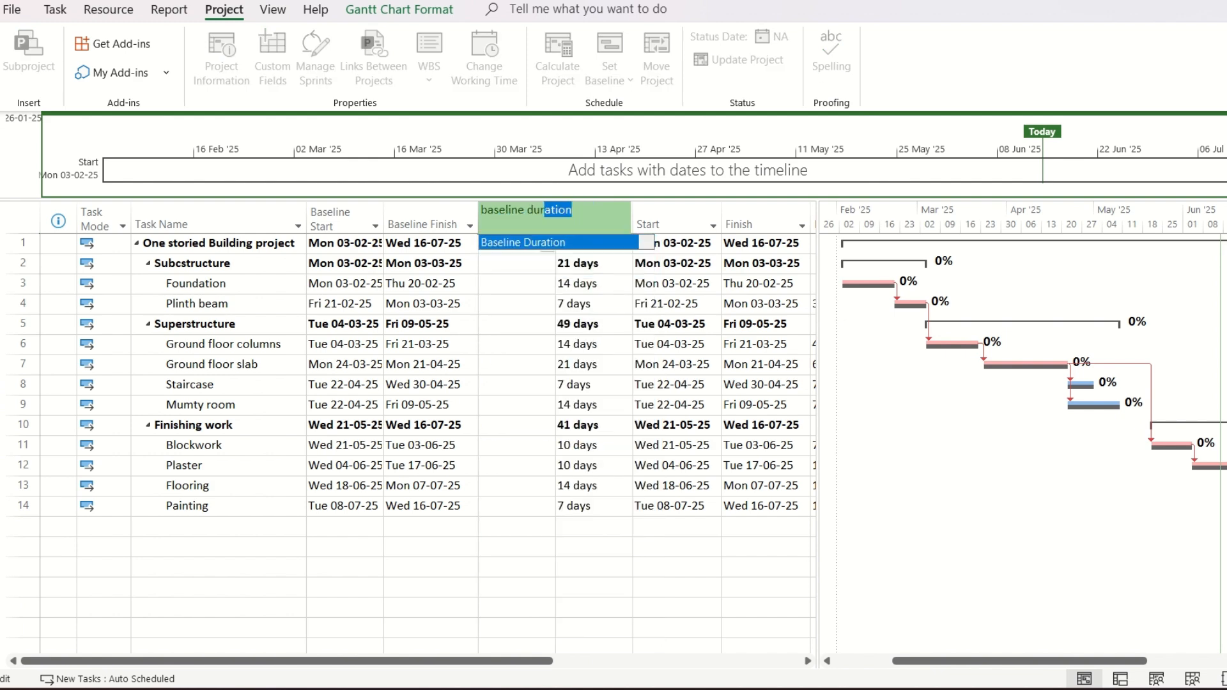
key(Return)
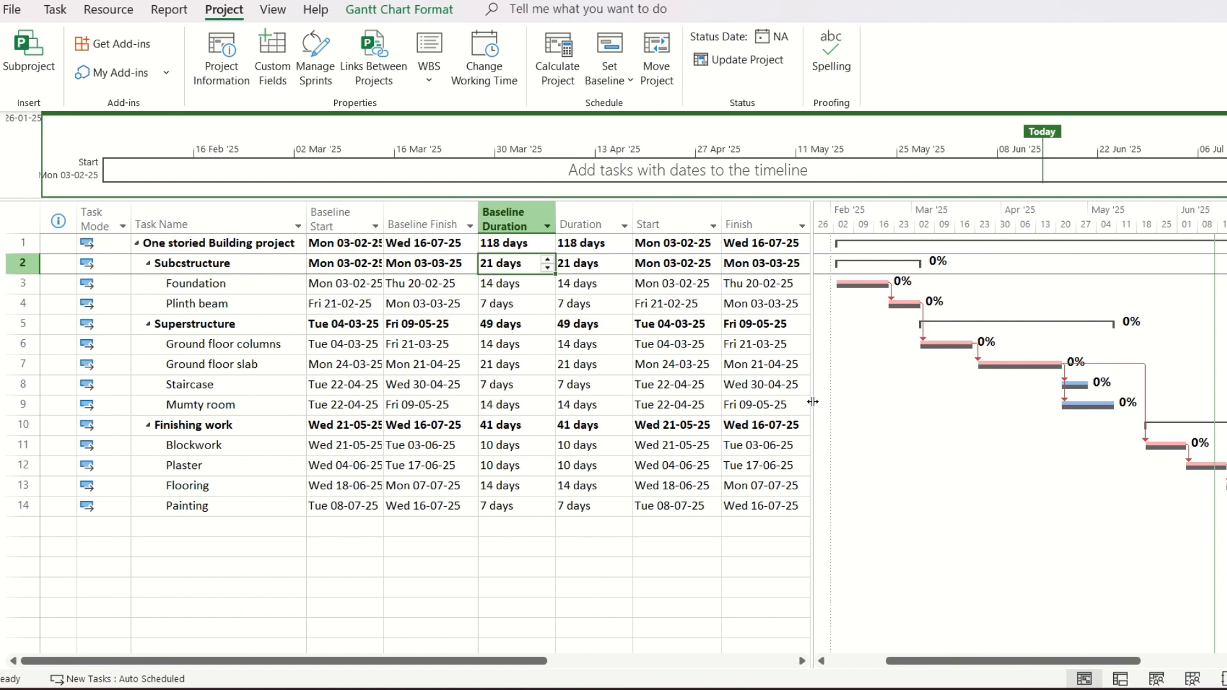
Step: Enlarge the task table to include the Predecessors column and widen the Baseline Start column to fit its dates
drag(814, 401, 914, 400)
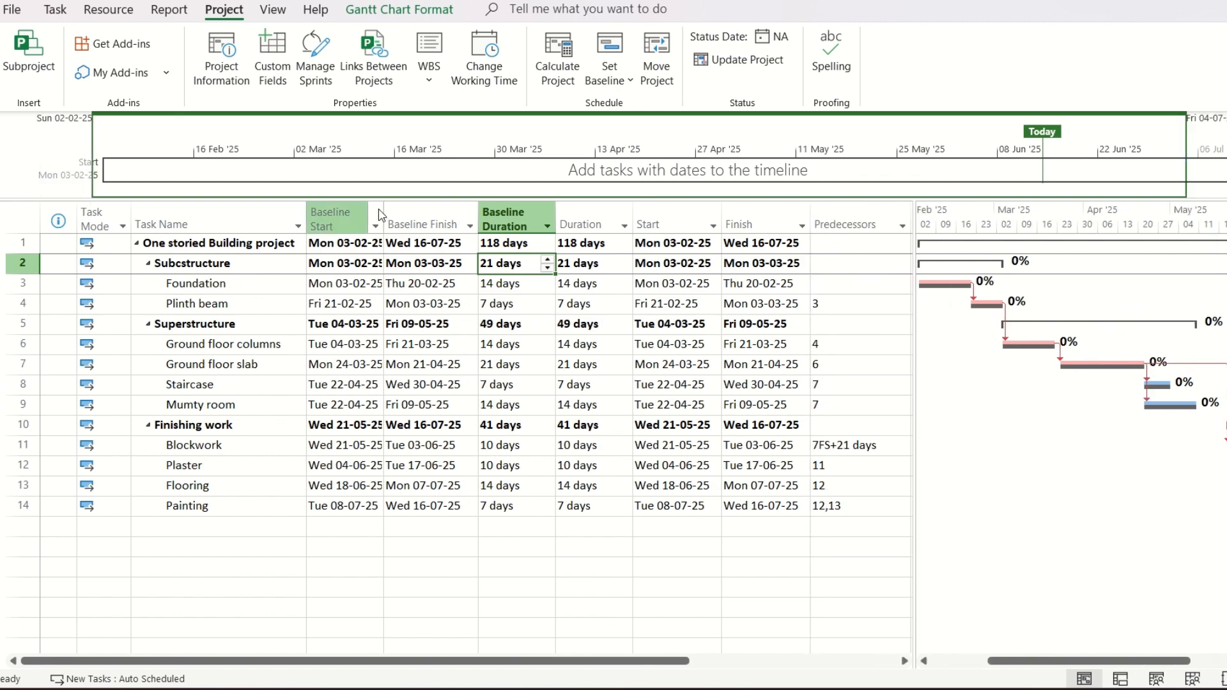
drag(384, 214, 409, 214)
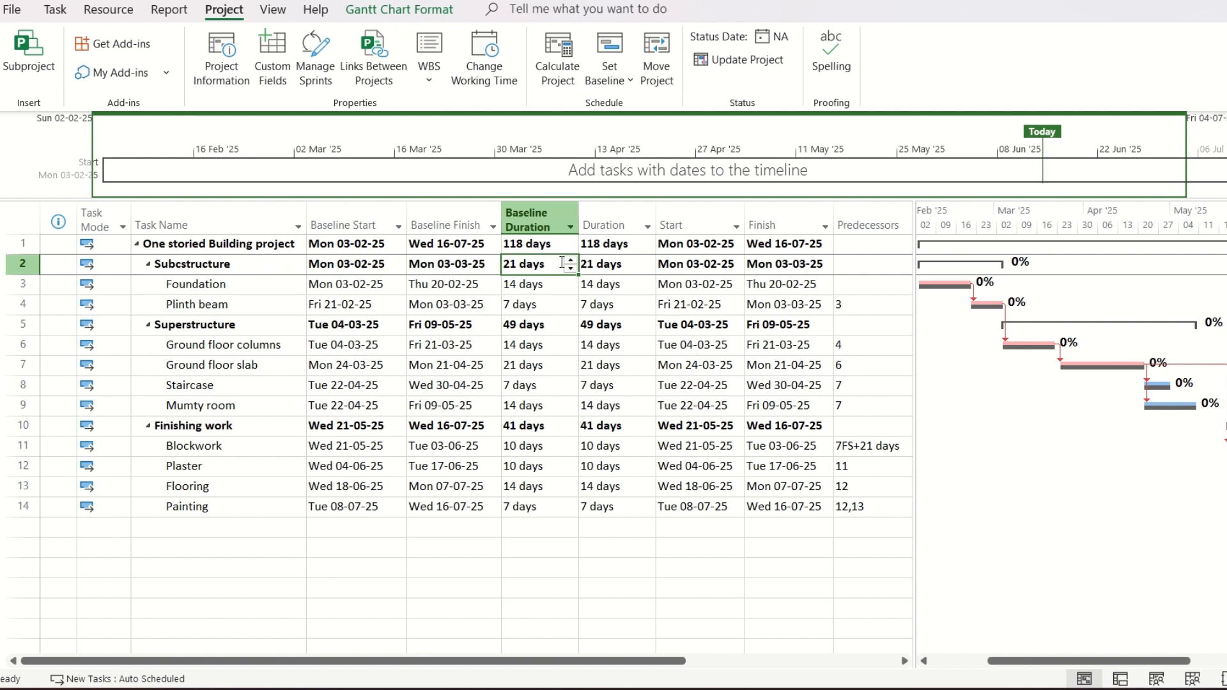
click(604, 309)
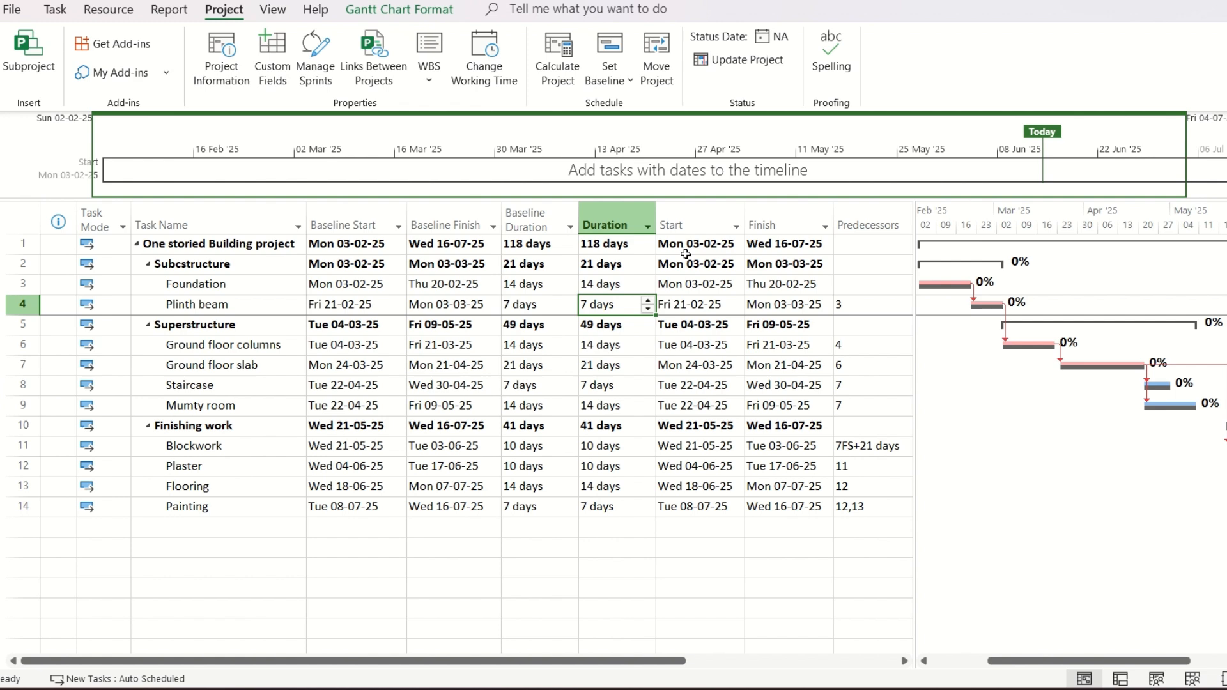
Step: Enlarge the task table further and insert a % Complete column before the Duration column
drag(914, 380, 990, 381)
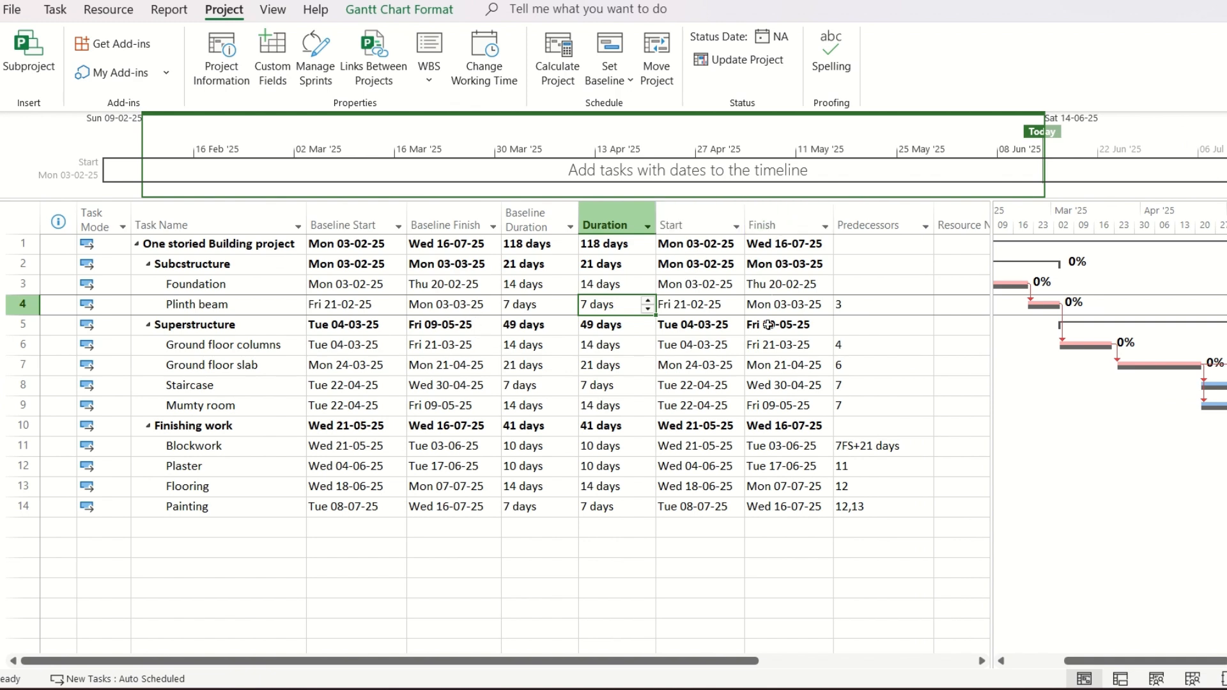
click(857, 220)
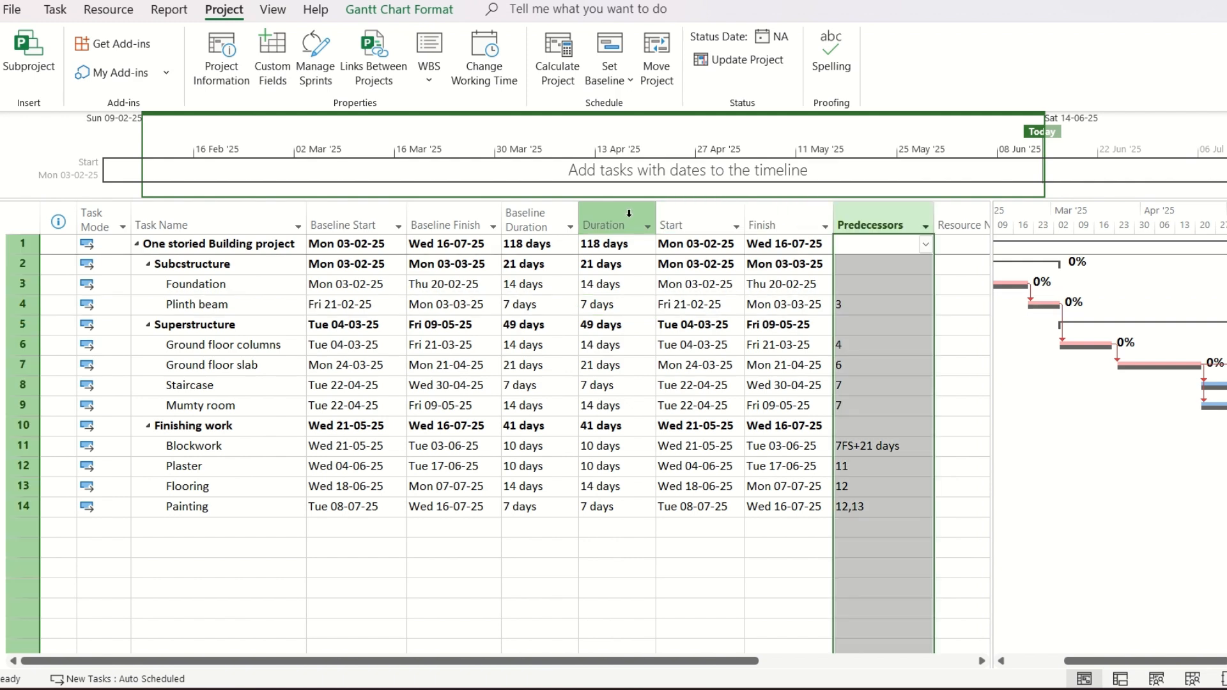
right_click(612, 216)
click(655, 369)
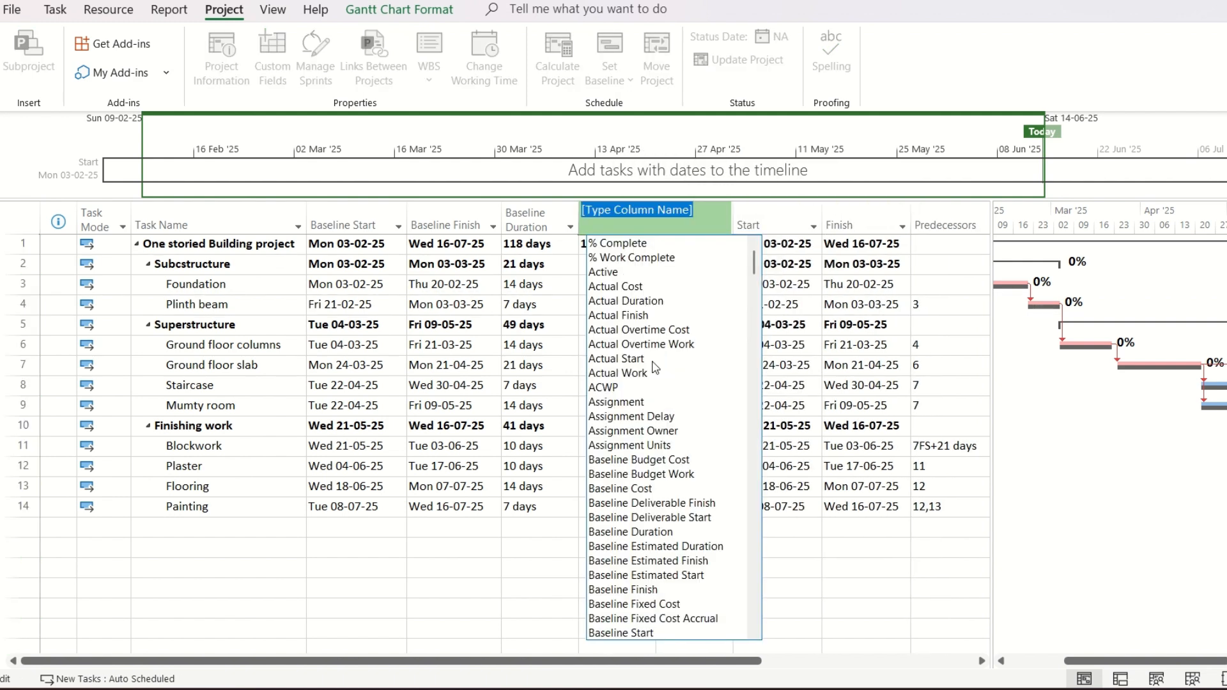
text(% Complete)
key(Return)
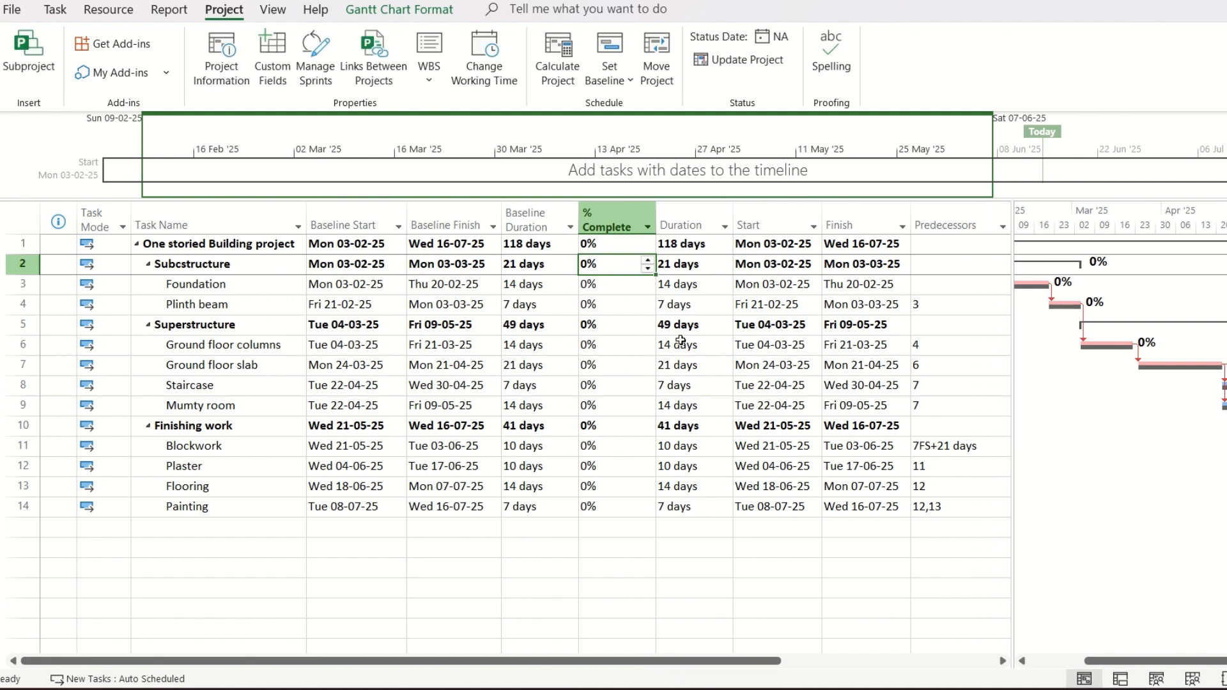
Step: Insert an Actual Start column between the % Complete and Duration columns
right_click(680, 209)
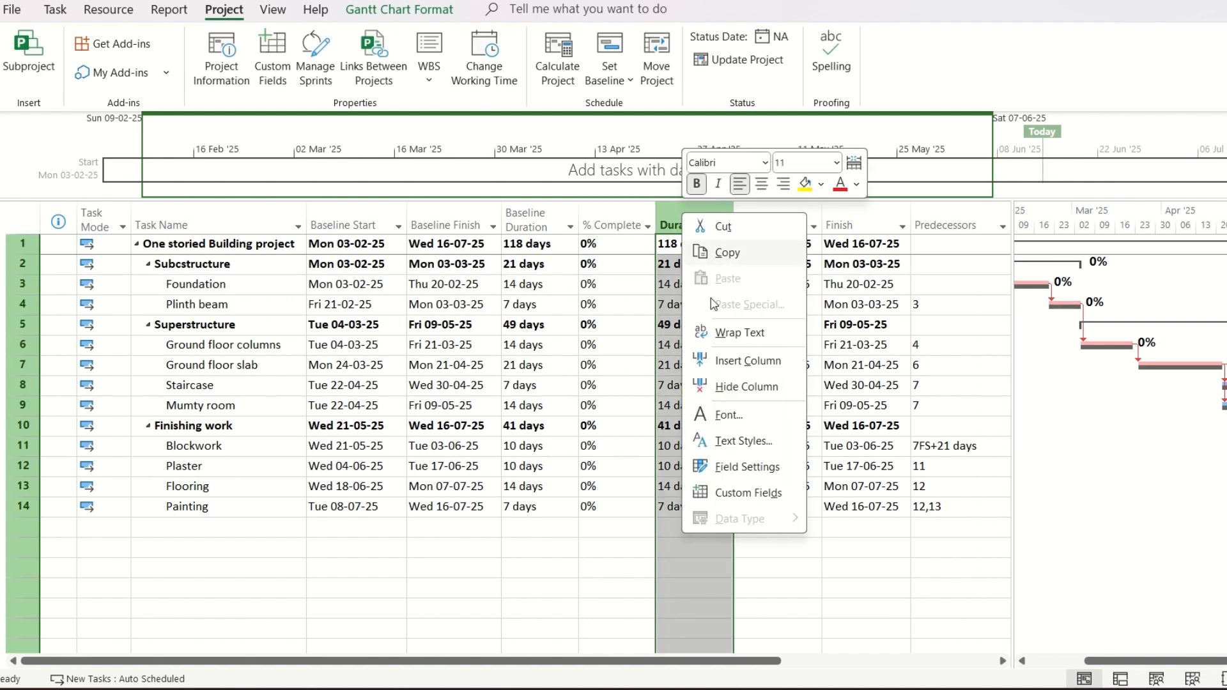
click(725, 369)
text(actu)
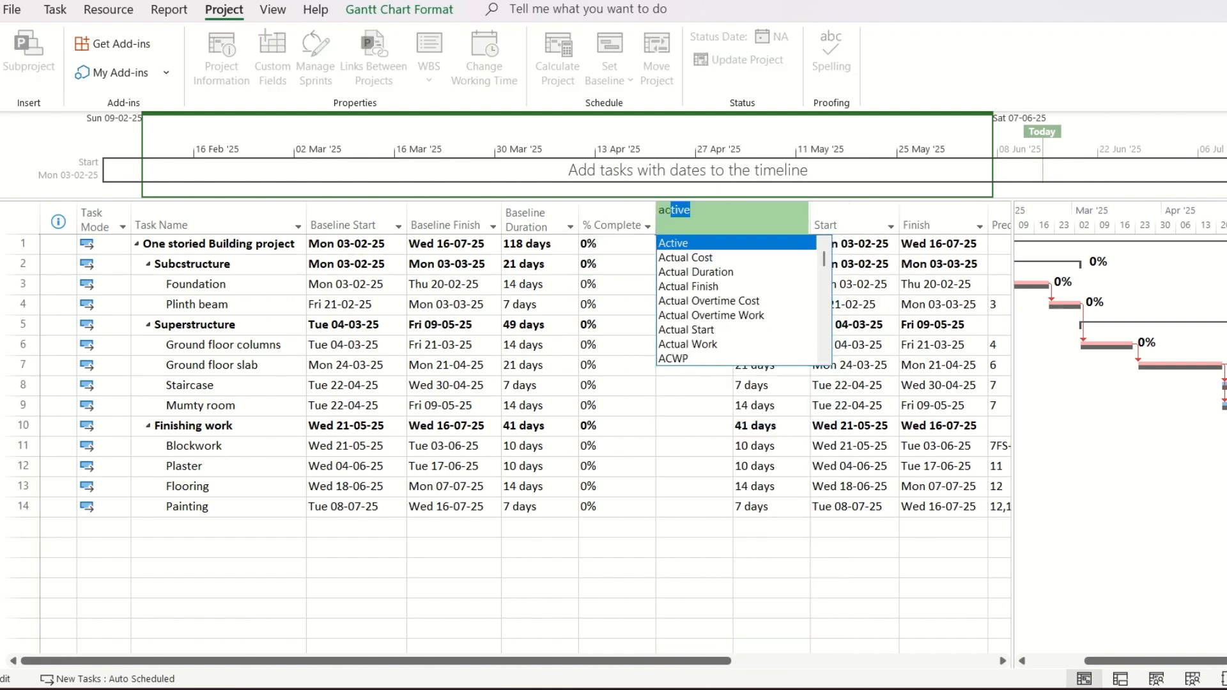
key(Down)
key(Down)
key(Down)
key(Down)
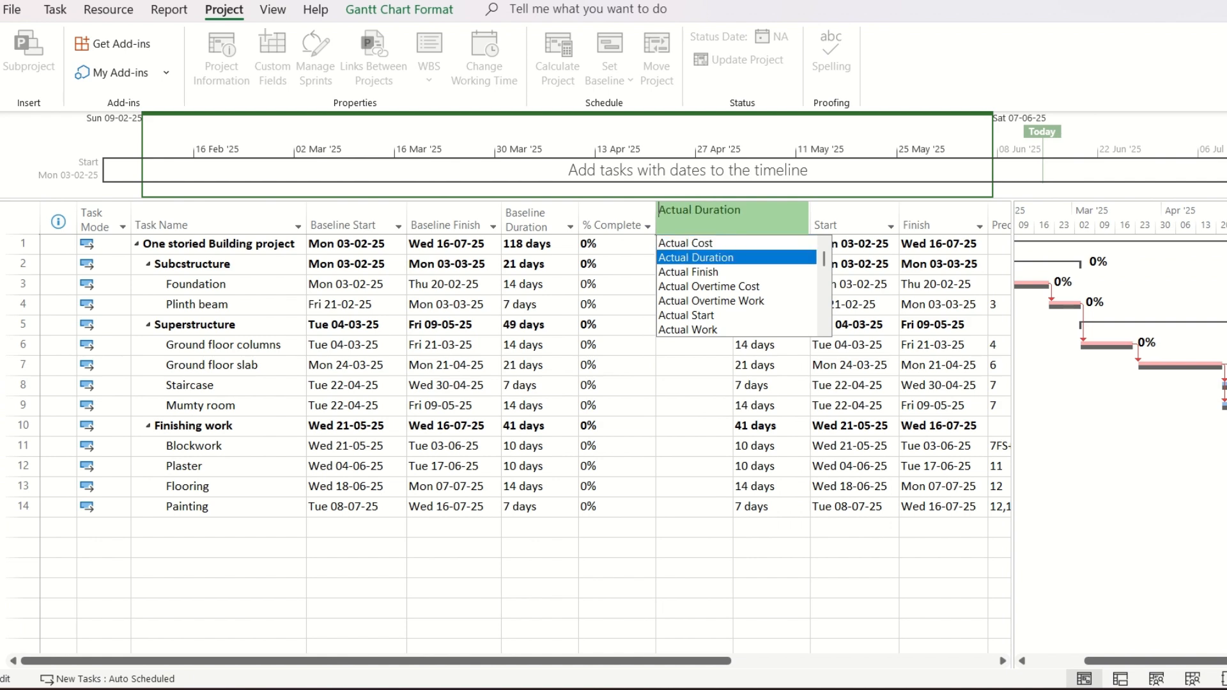
key(Down)
key(Return)
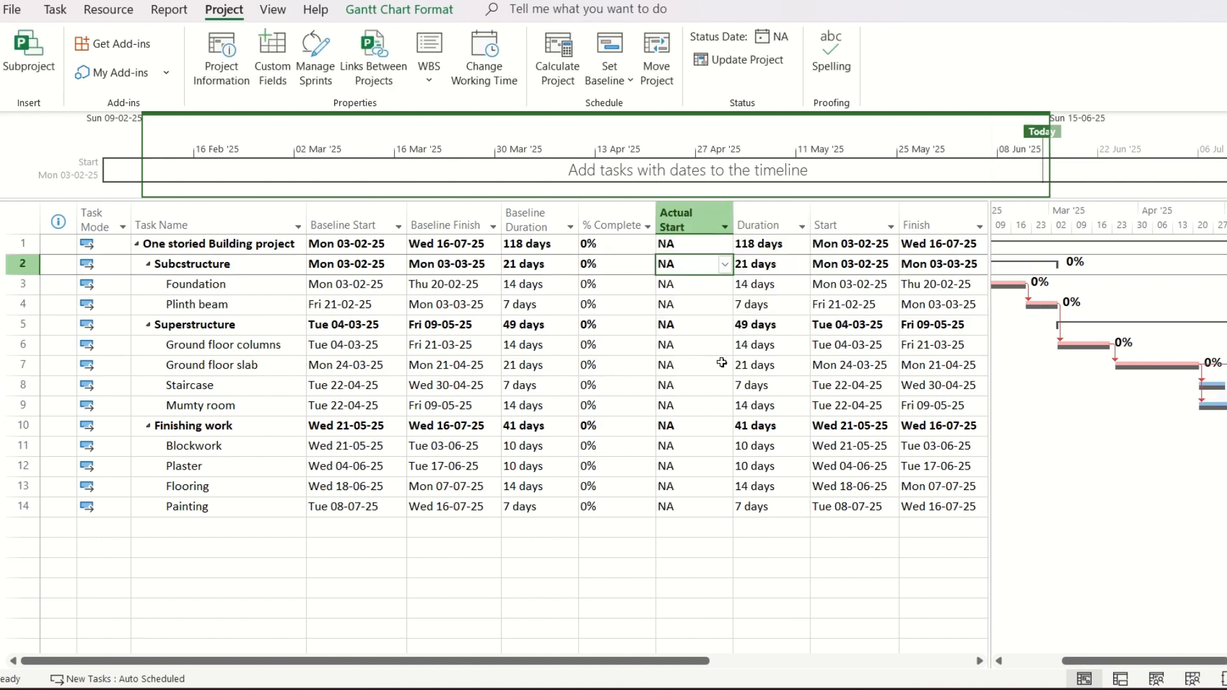
Step: Insert an Actual Finish column between the Actual Start and Duration columns
right_click(753, 213)
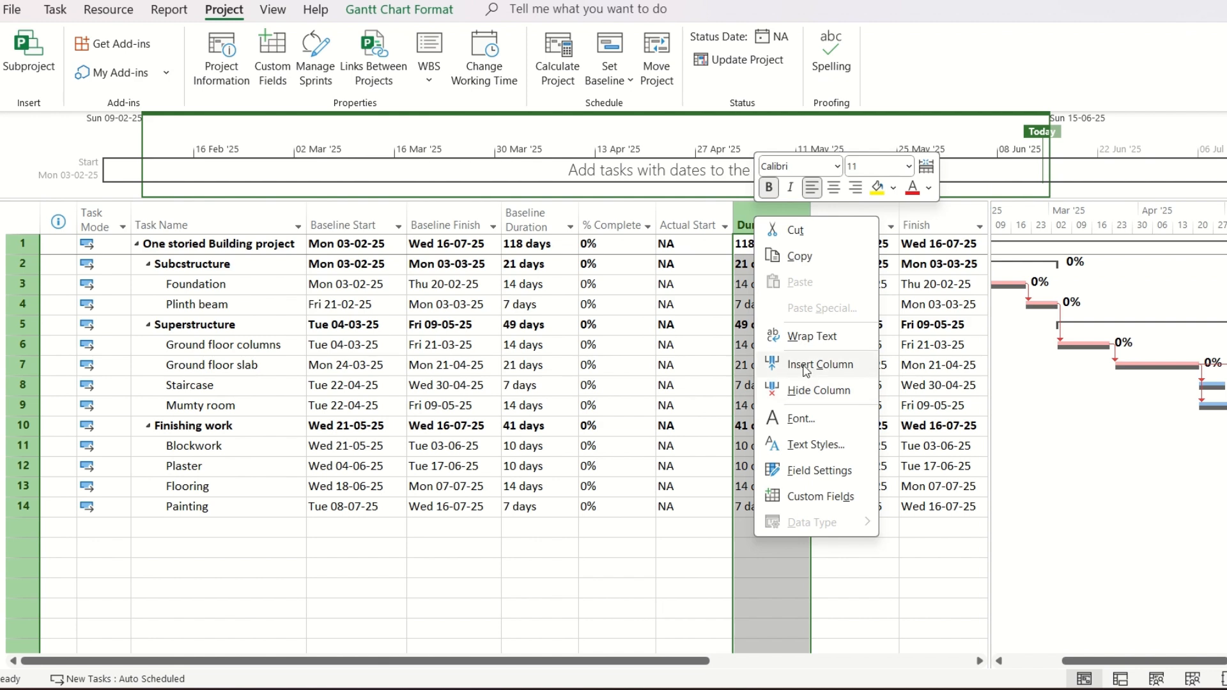
click(809, 365)
text(actual Cost)
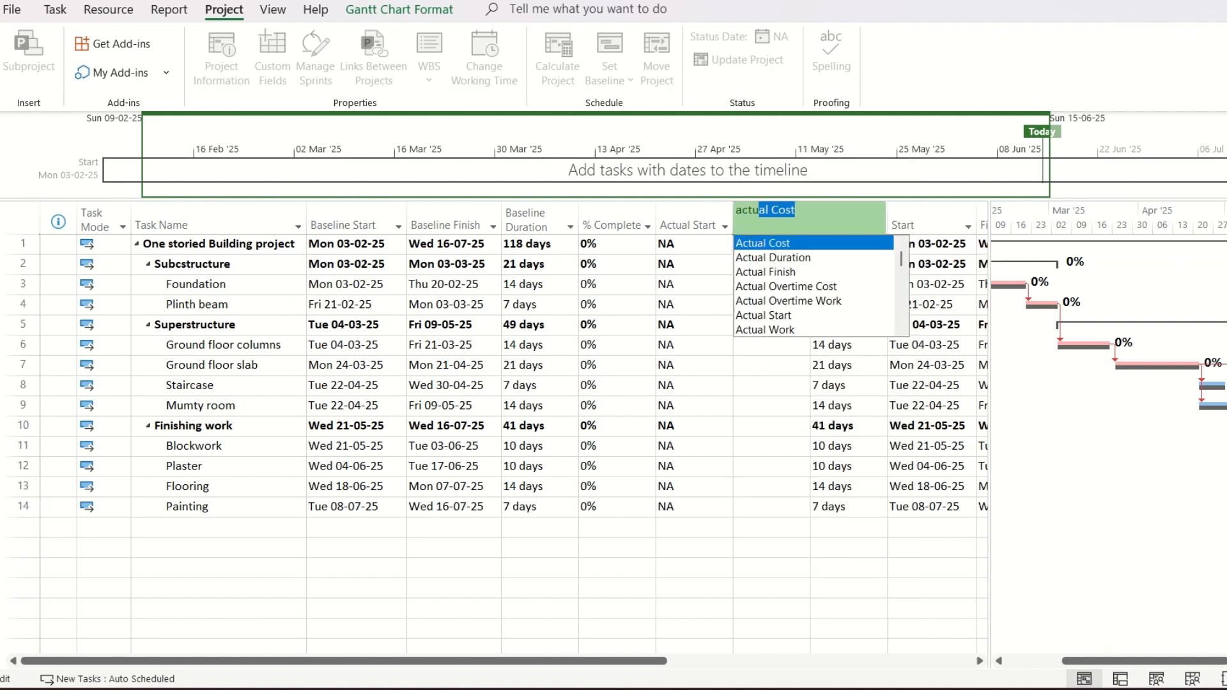
key(Down)
key(Down)
key(Return)
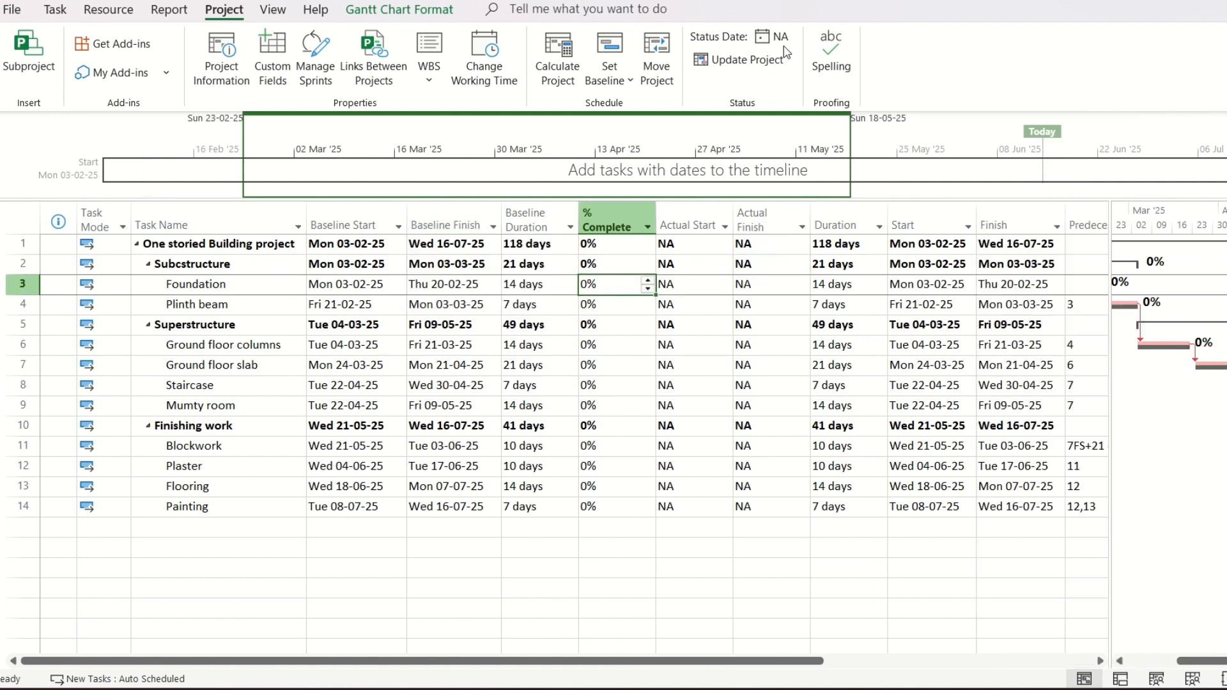
Step: Set the project status date to Wed 30-04-2025
click(776, 36)
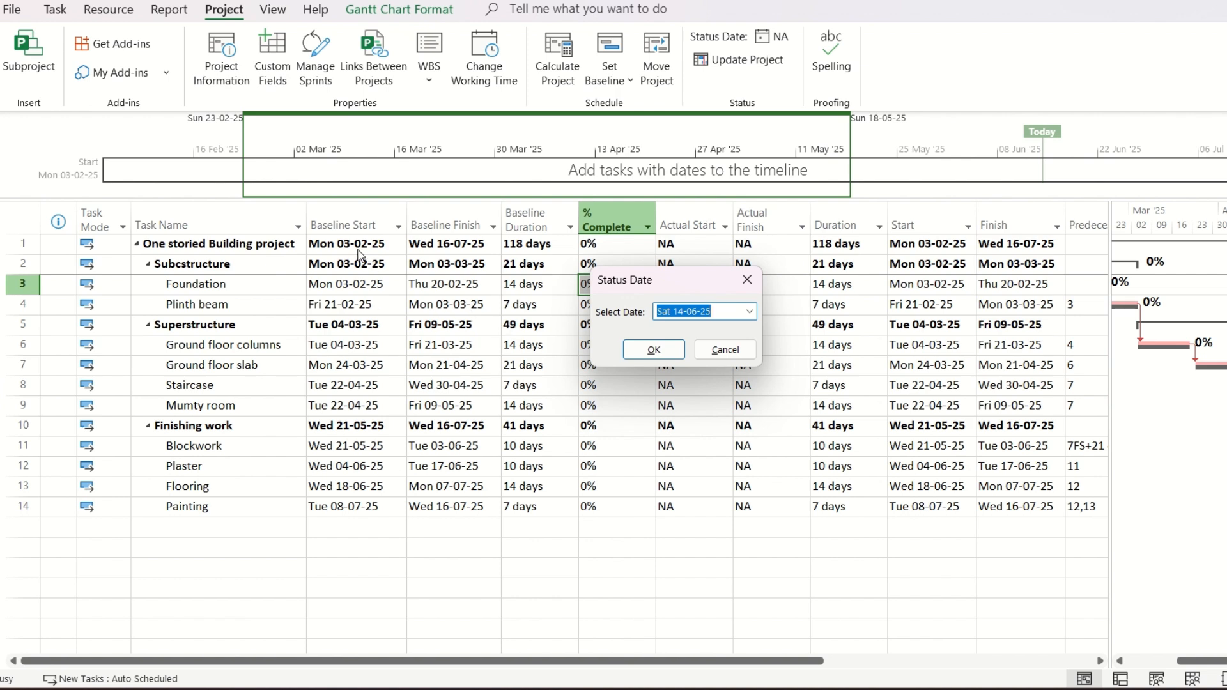
click(750, 312)
click(612, 332)
click(612, 332)
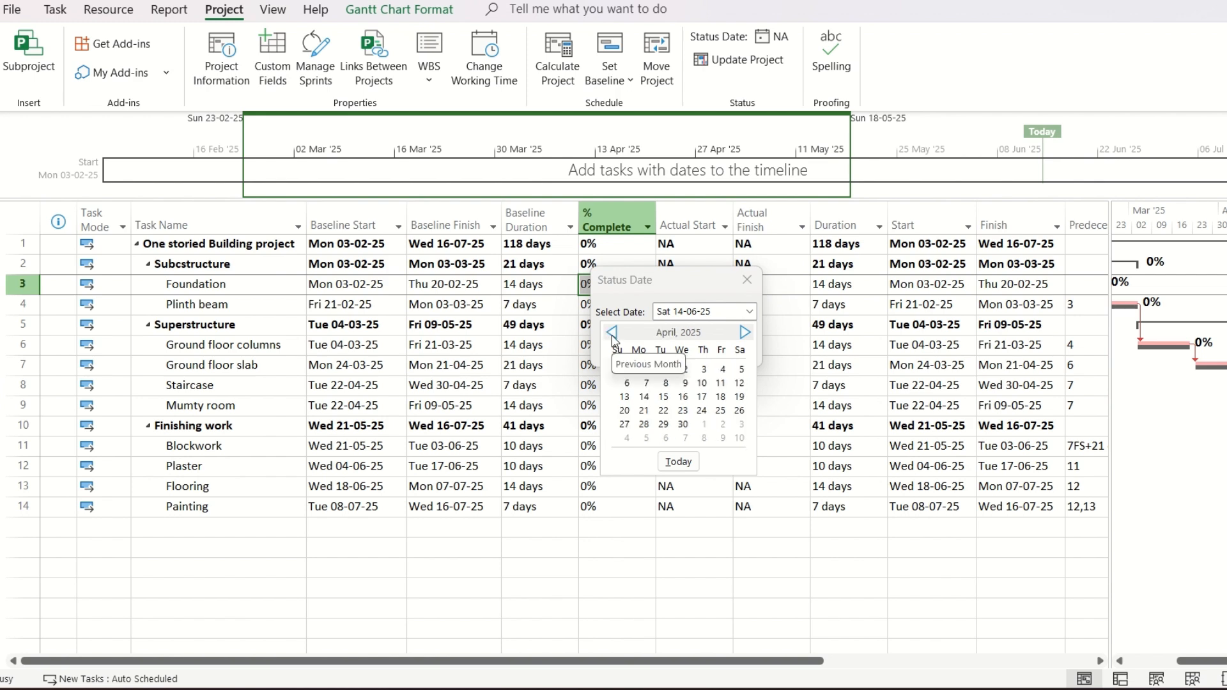
click(682, 424)
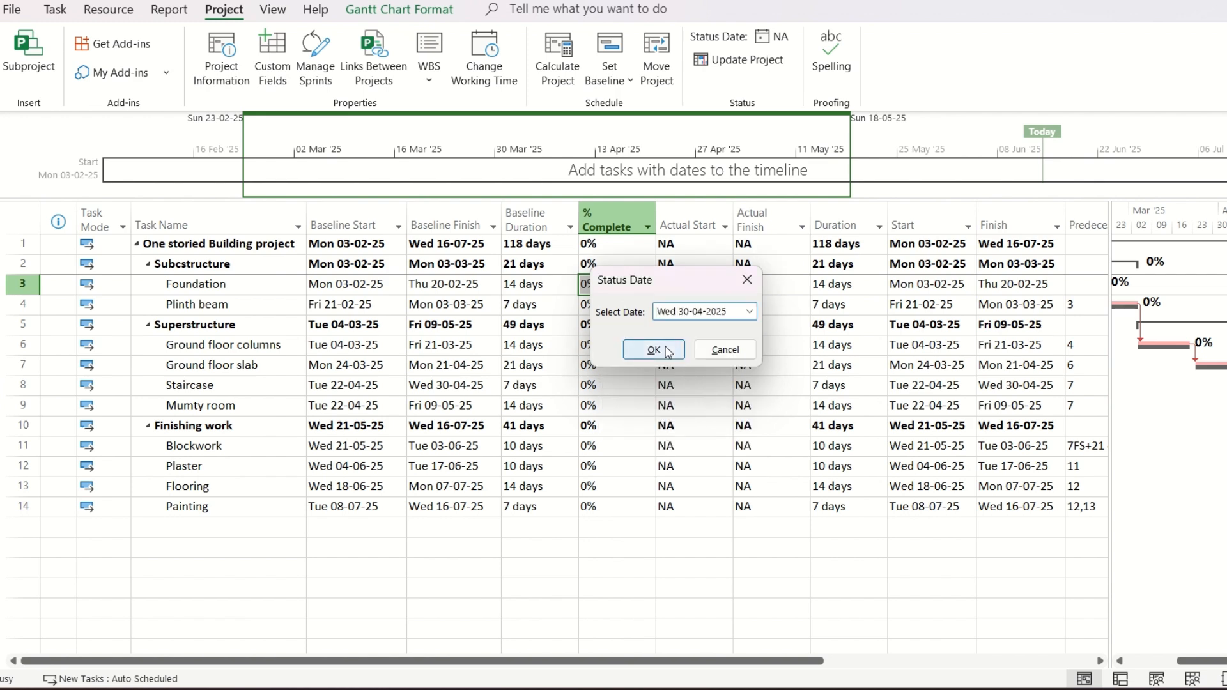
click(665, 346)
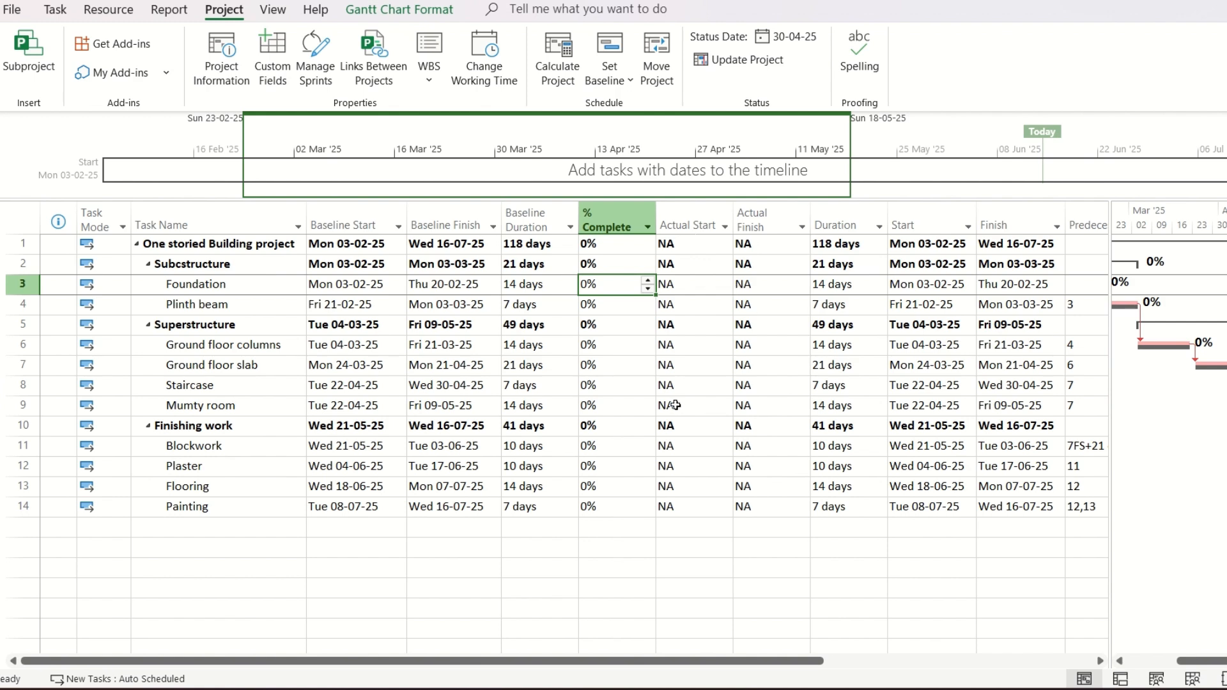
Step: Set Foundation to 90% complete and Plinth beam to 50% complete, widening the Actual Start column to fit its dates
text(90)
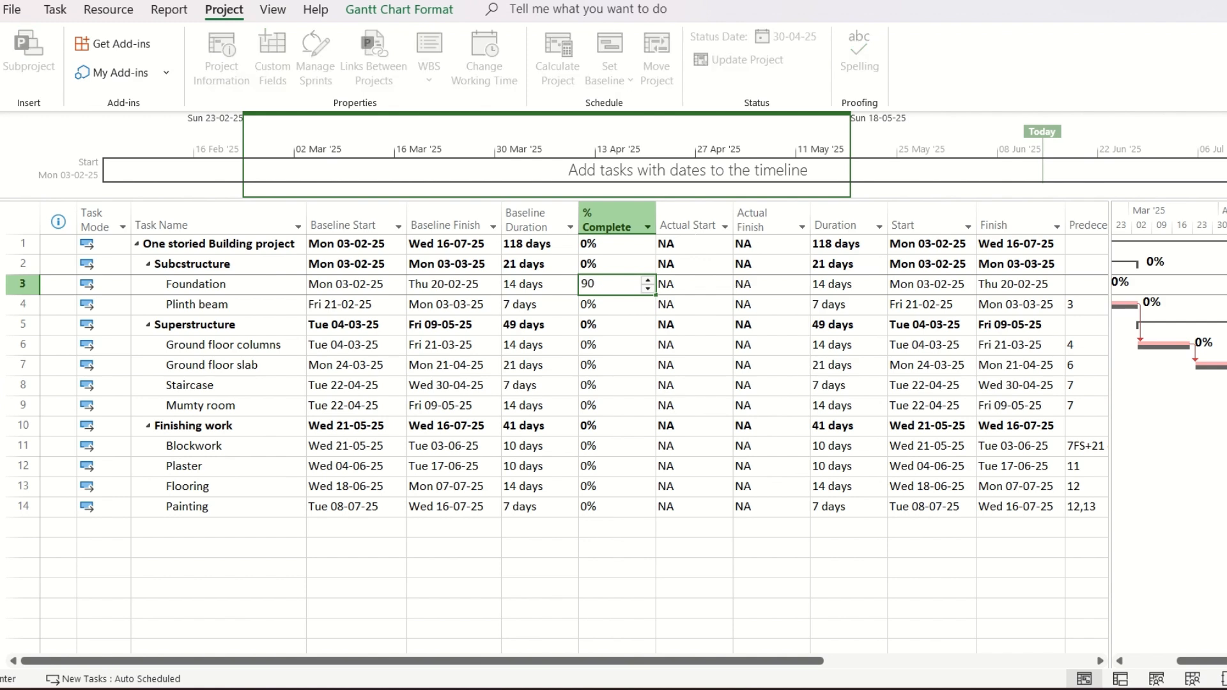
key(Return)
drag(811, 217, 762, 206)
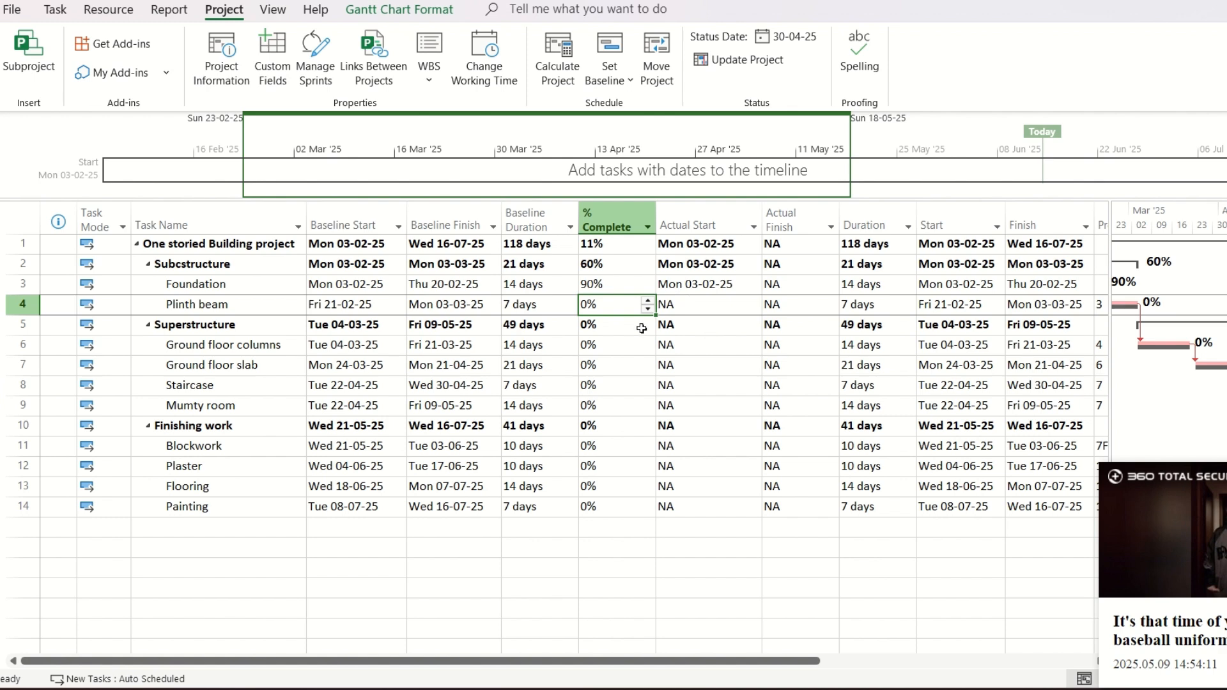
text(50)
key(Return)
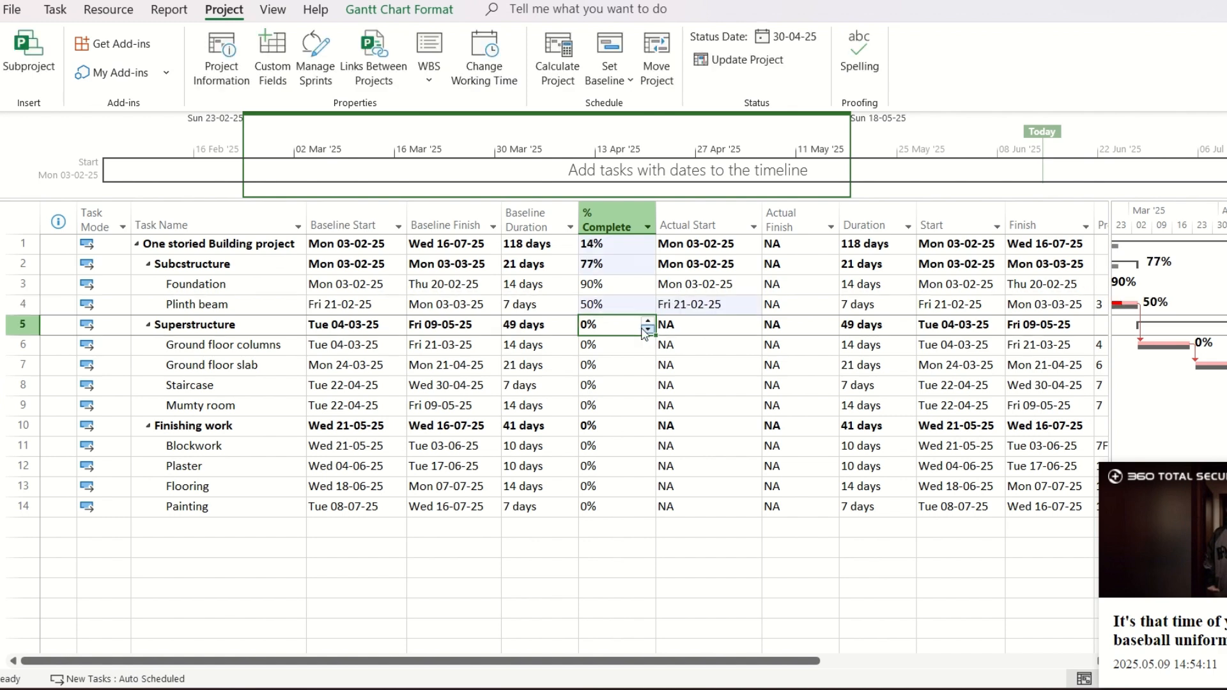
Step: Set Ground floor columns to 25% complete and narrow the % Complete column slightly
click(607, 346)
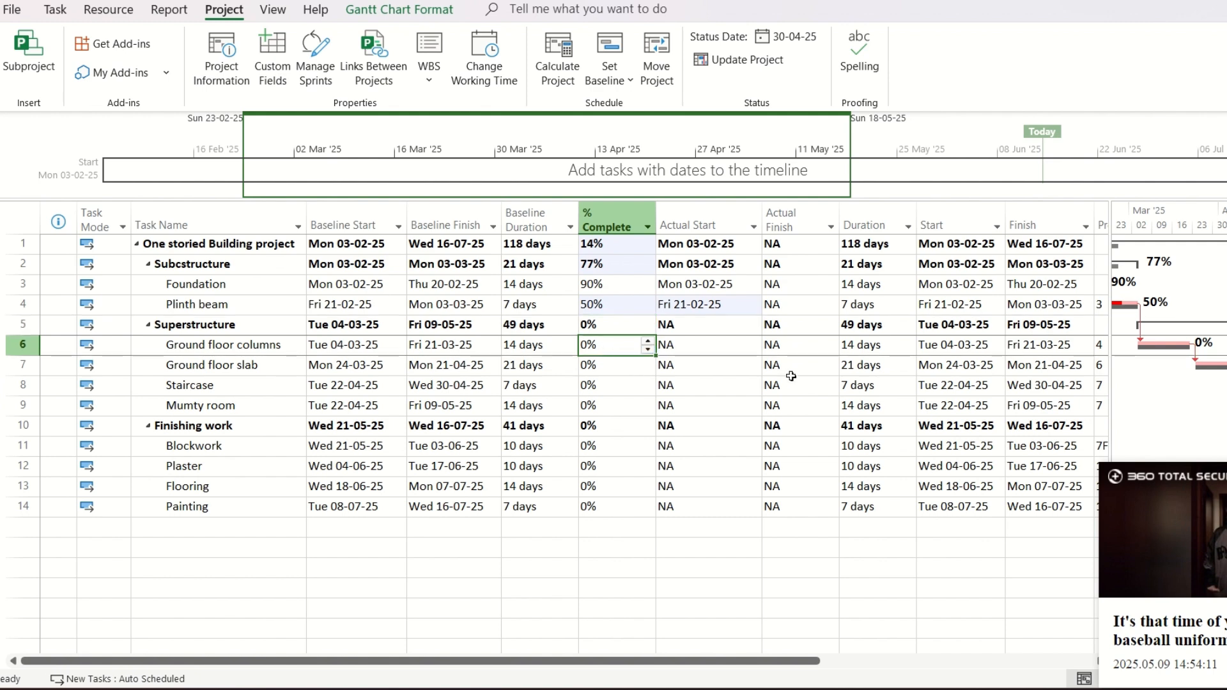
text(25)
key(Return)
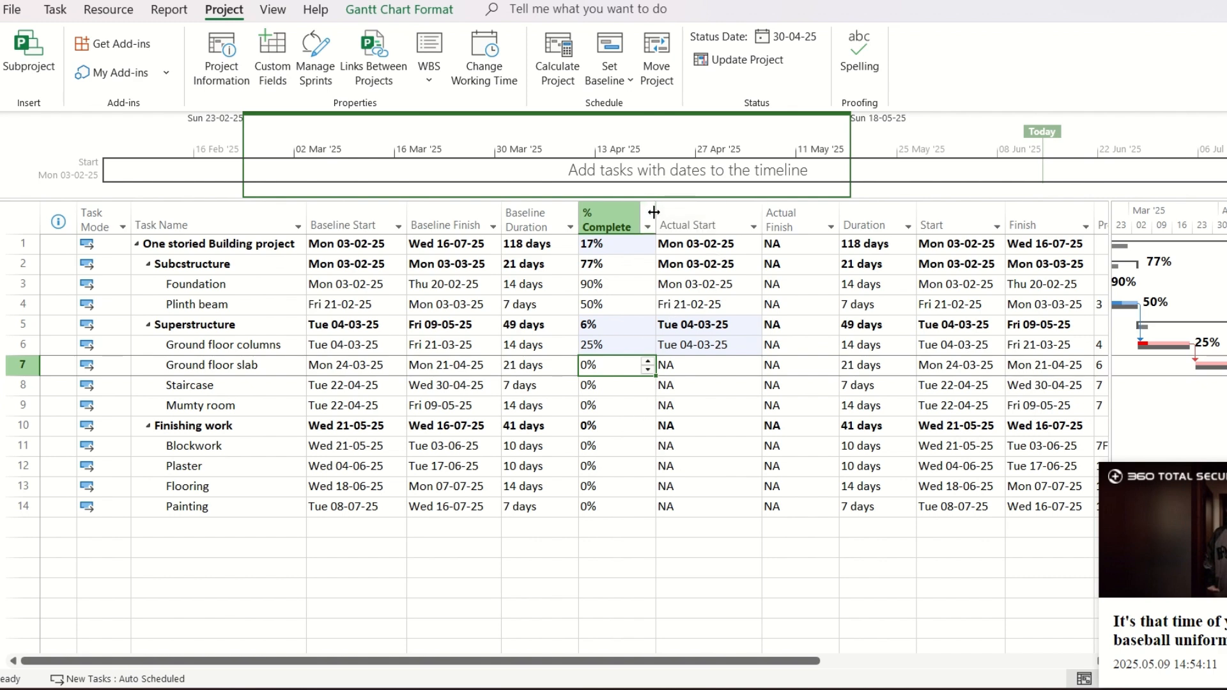
mouse_move(656, 221)
mouse_down()
mouse_move(634, 221)
mouse_move(644, 221)
mouse_up()
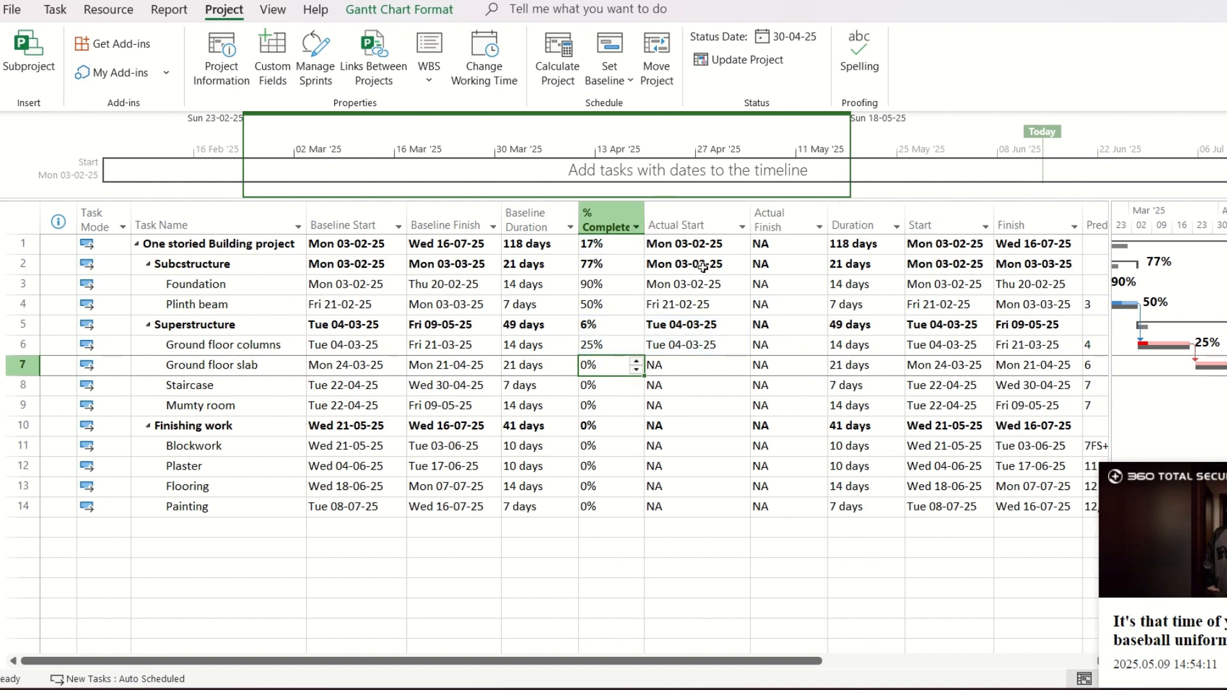
Step: Set Foundation's actual start to Wed 05-02-25 and compare its bar with the baseline in the Gantt chart
click(703, 286)
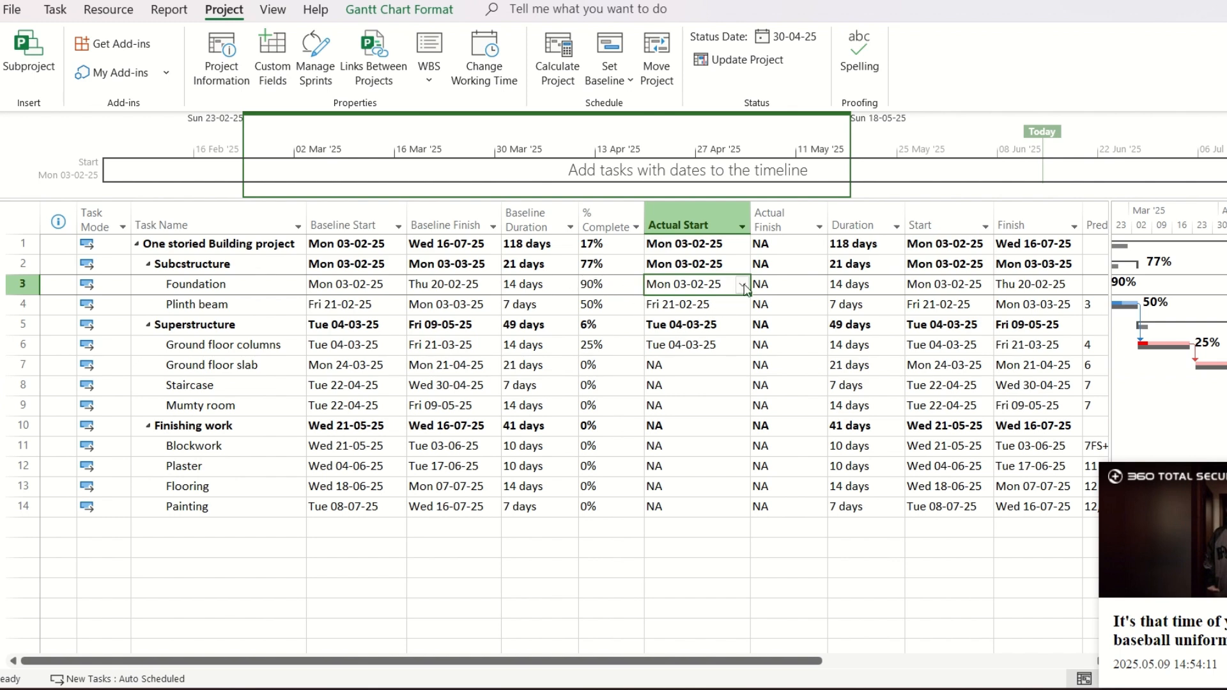
click(743, 285)
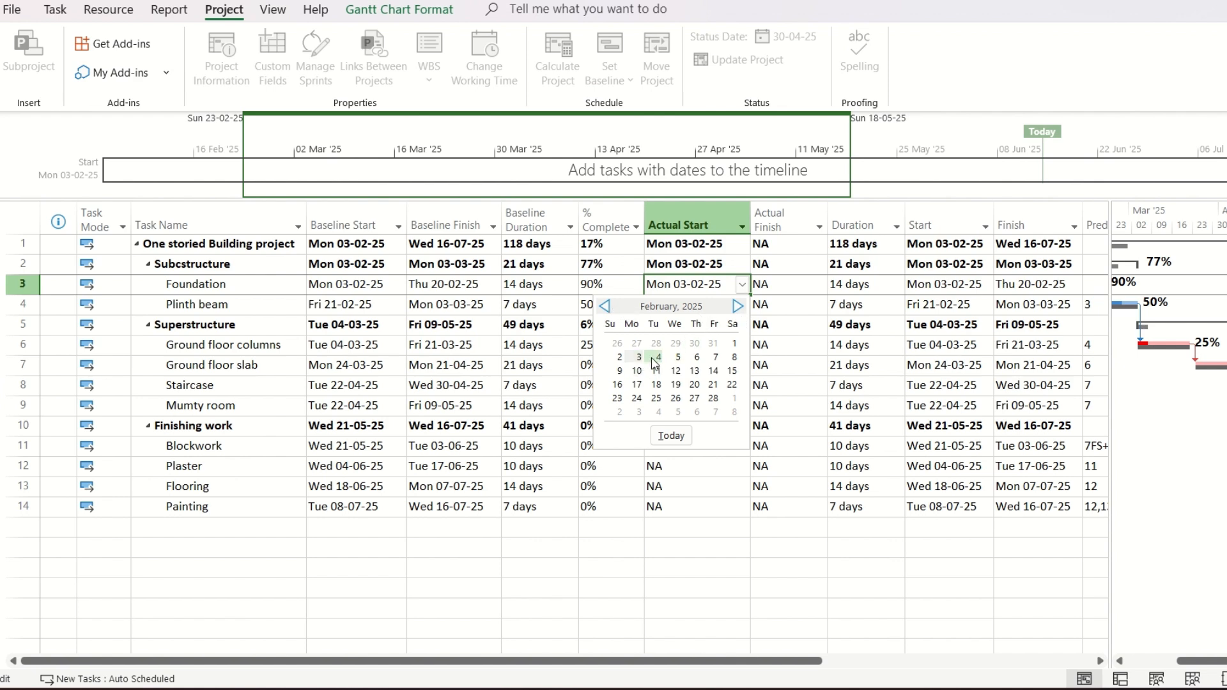
click(677, 357)
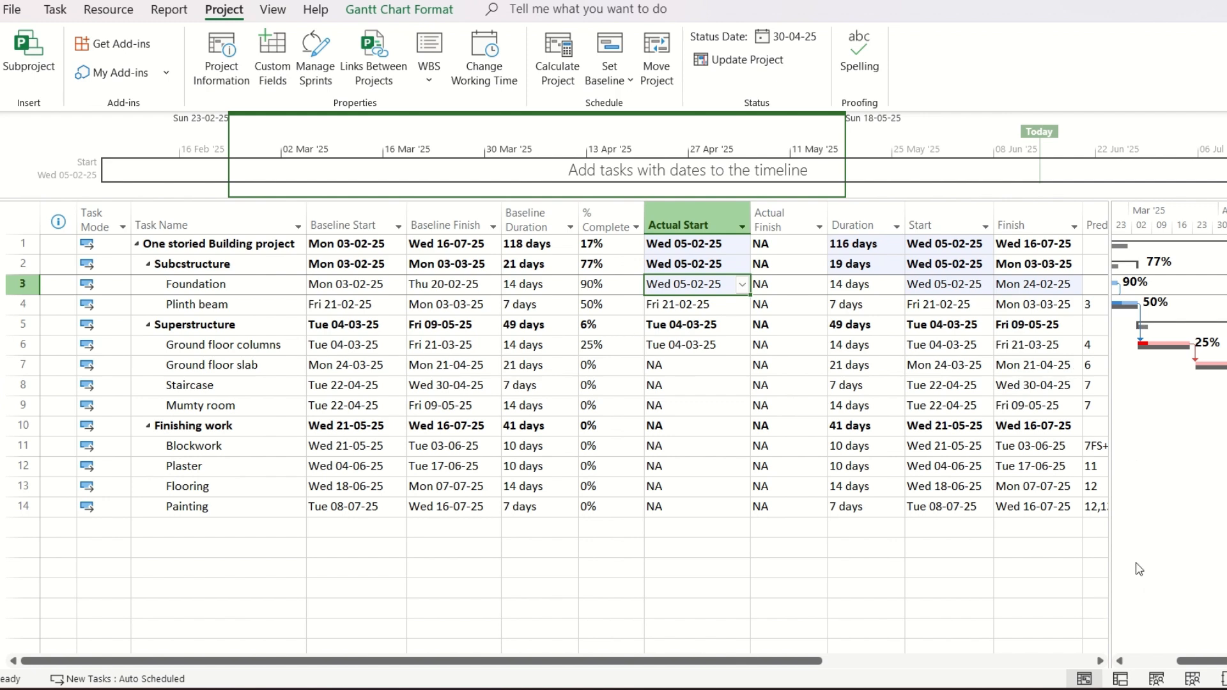
drag(1223, 661, 1189, 661)
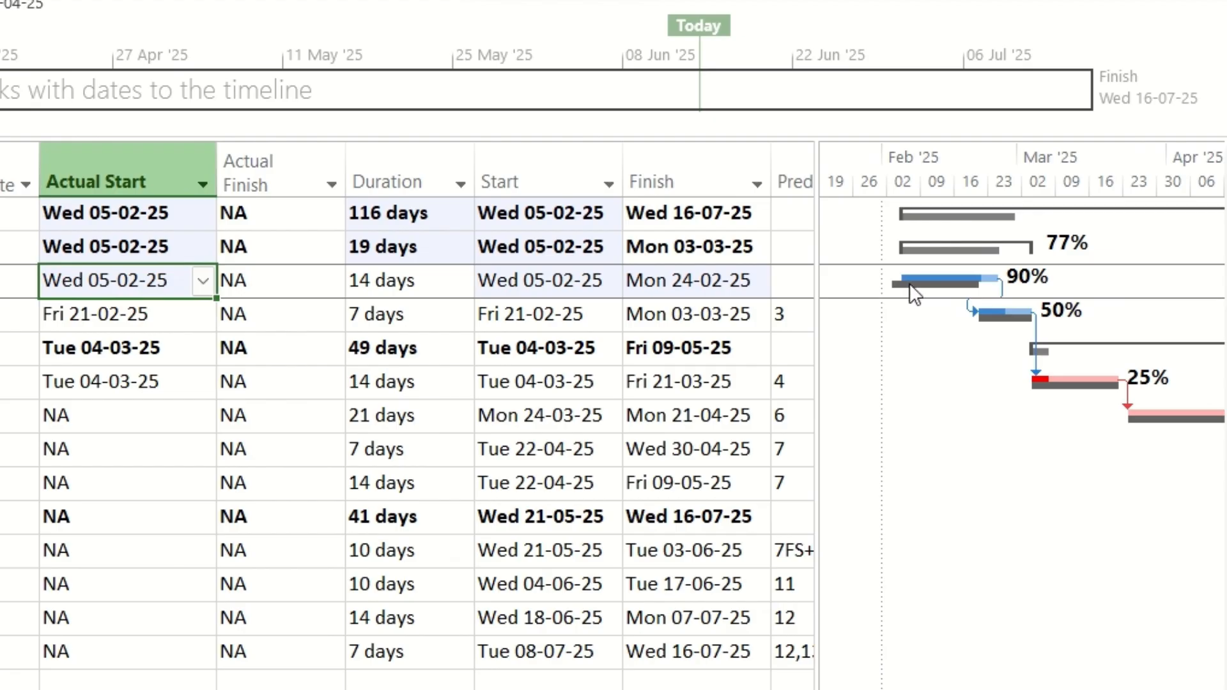
mouse_move(904, 282)
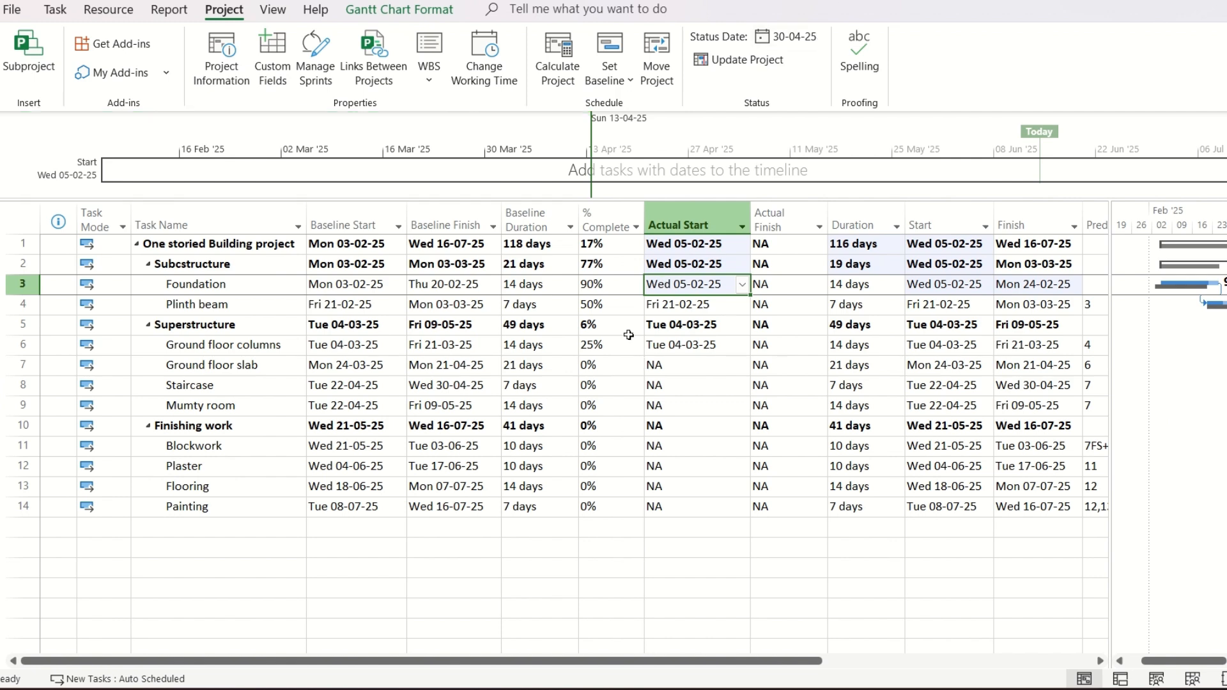
Step: Try rescheduling the entire project's uncompleted work to start after Wed 30-04-25, and undo that update
click(740, 64)
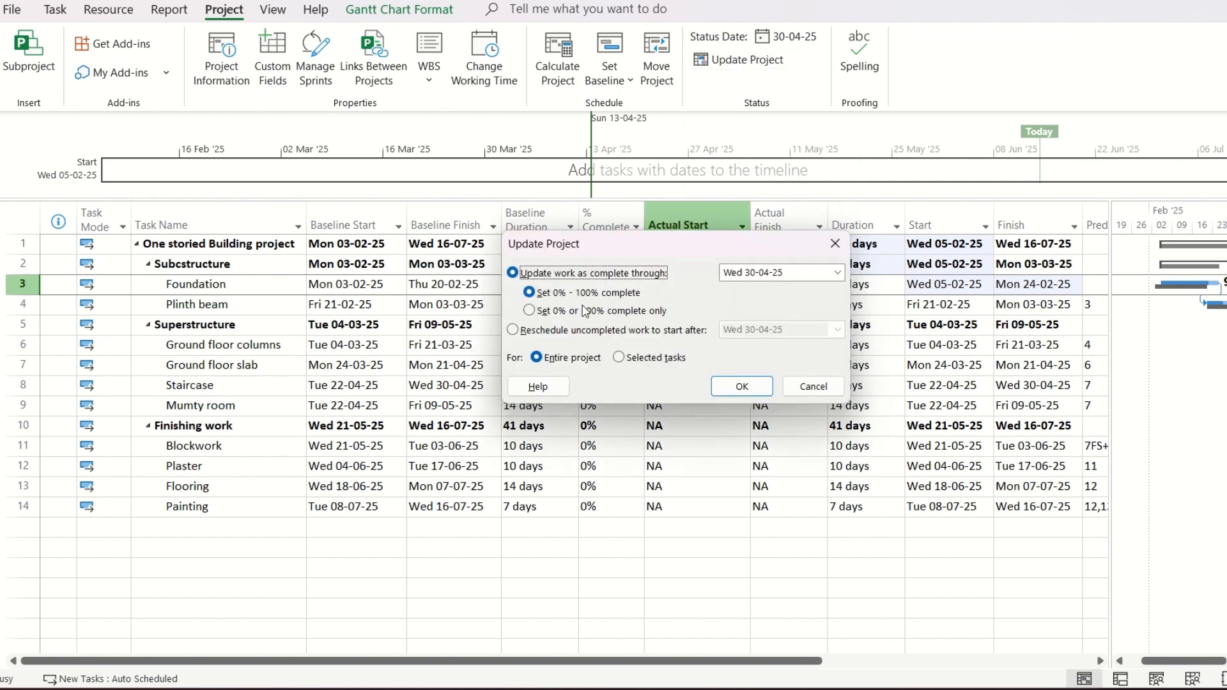
click(555, 333)
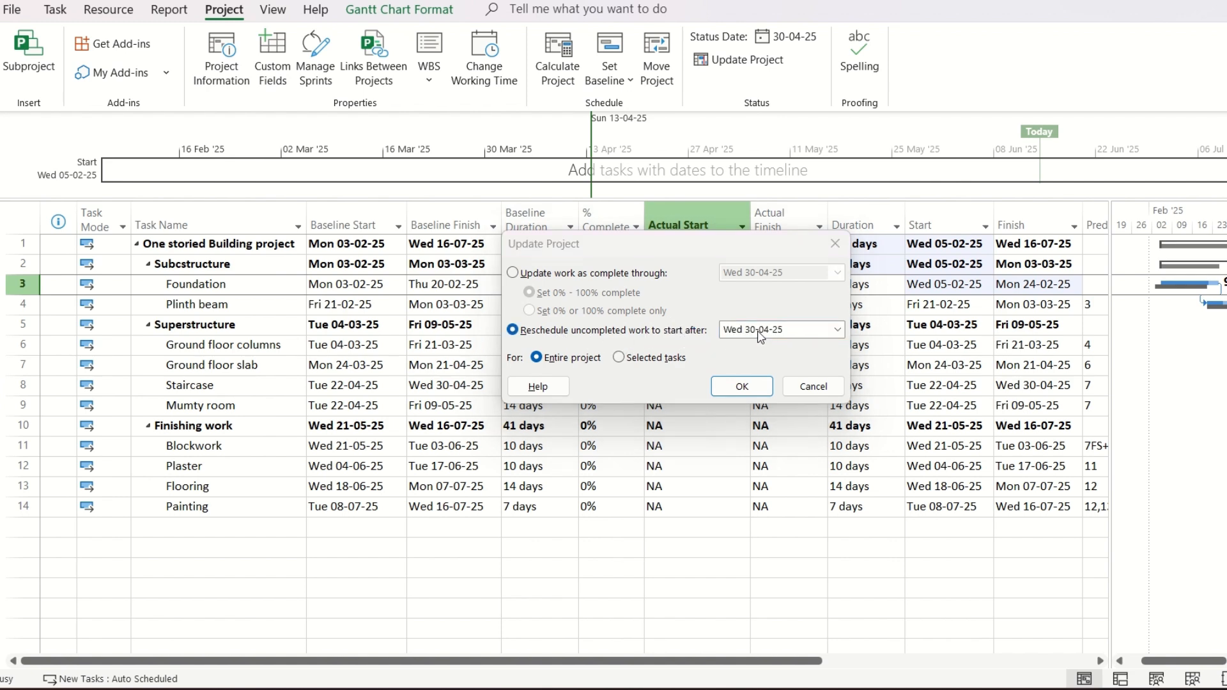
click(741, 391)
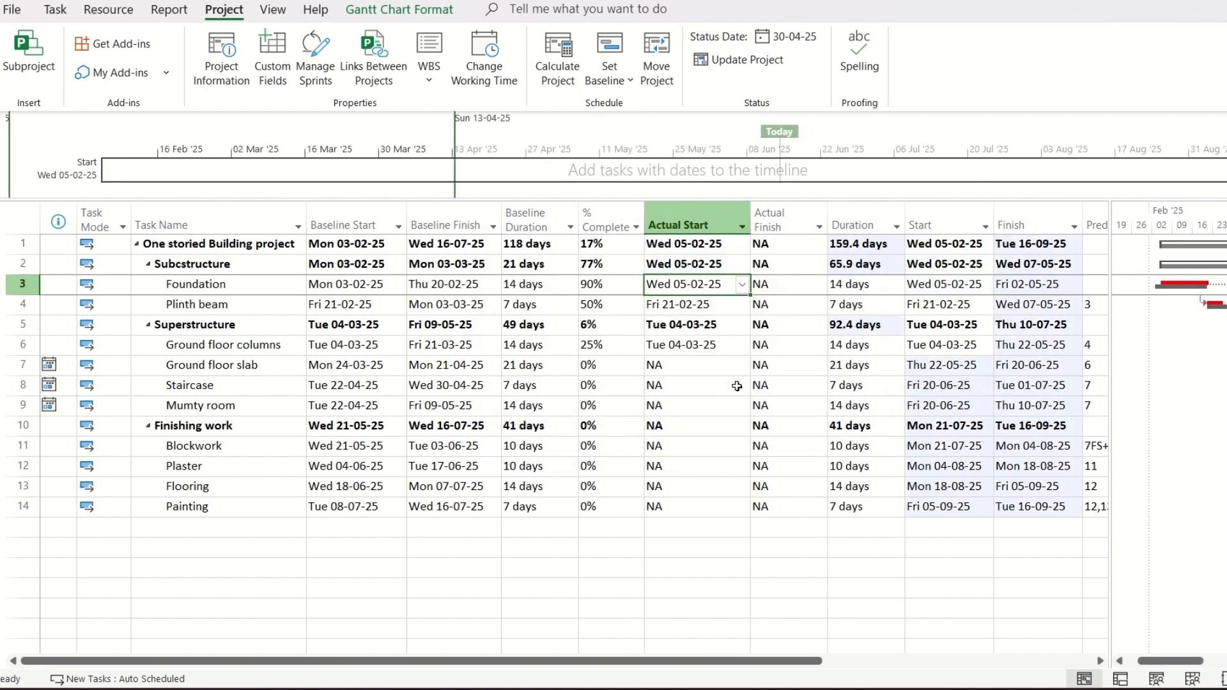
key(ctrl+z)
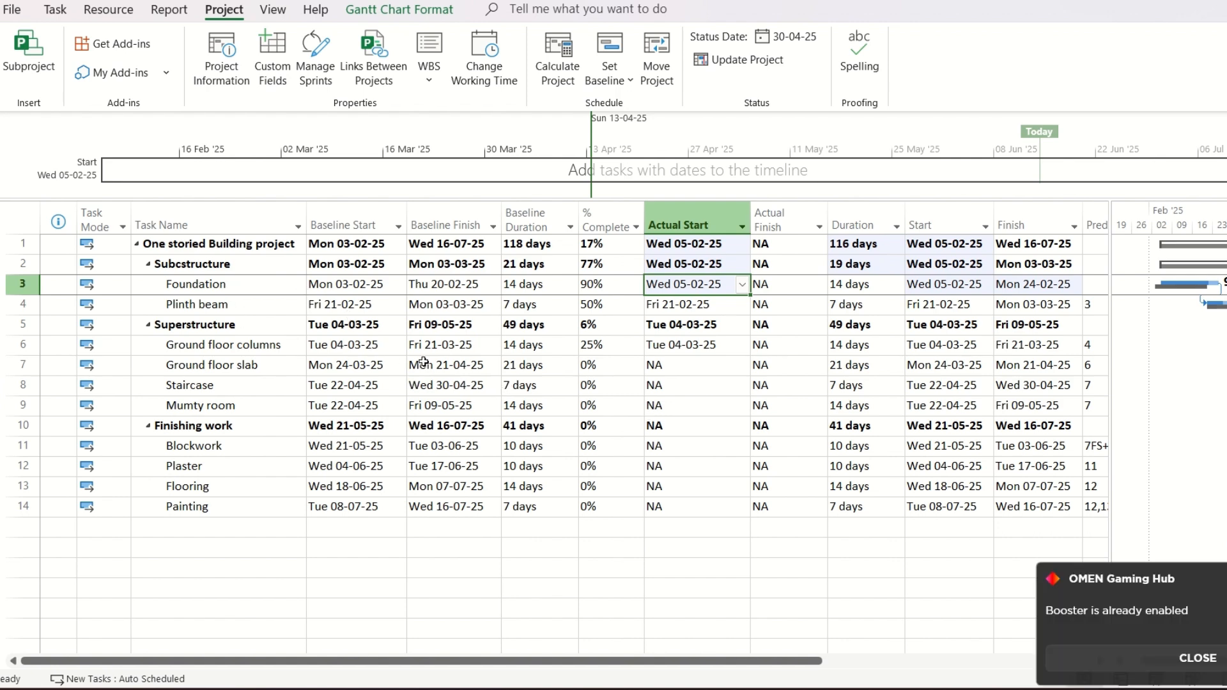
Step: Update the project by rescheduling uncompleted work to start after Wed 30-04-25 for the entire project
click(218, 345)
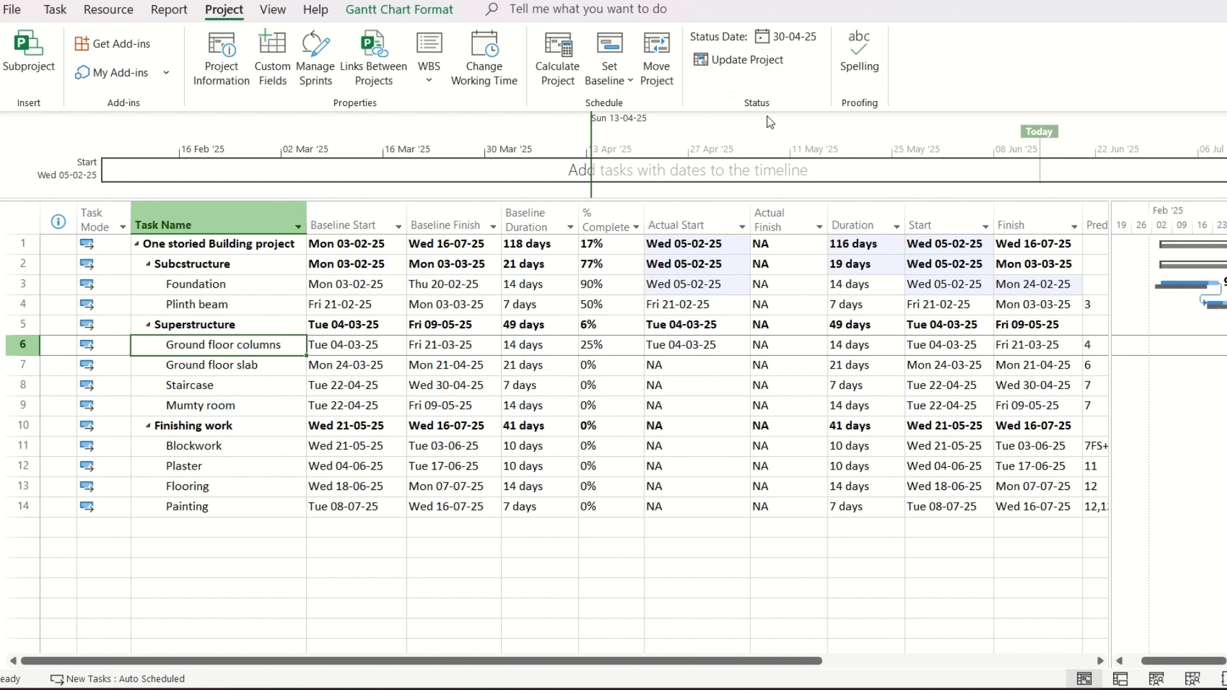
click(750, 66)
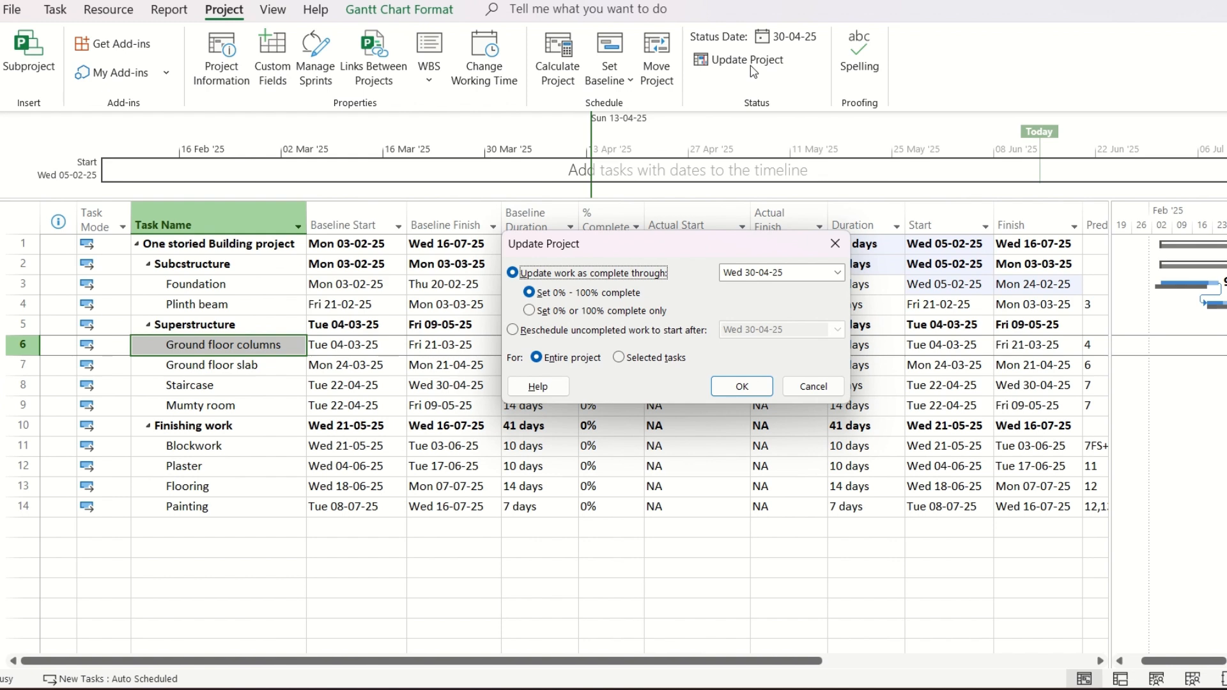
click(526, 330)
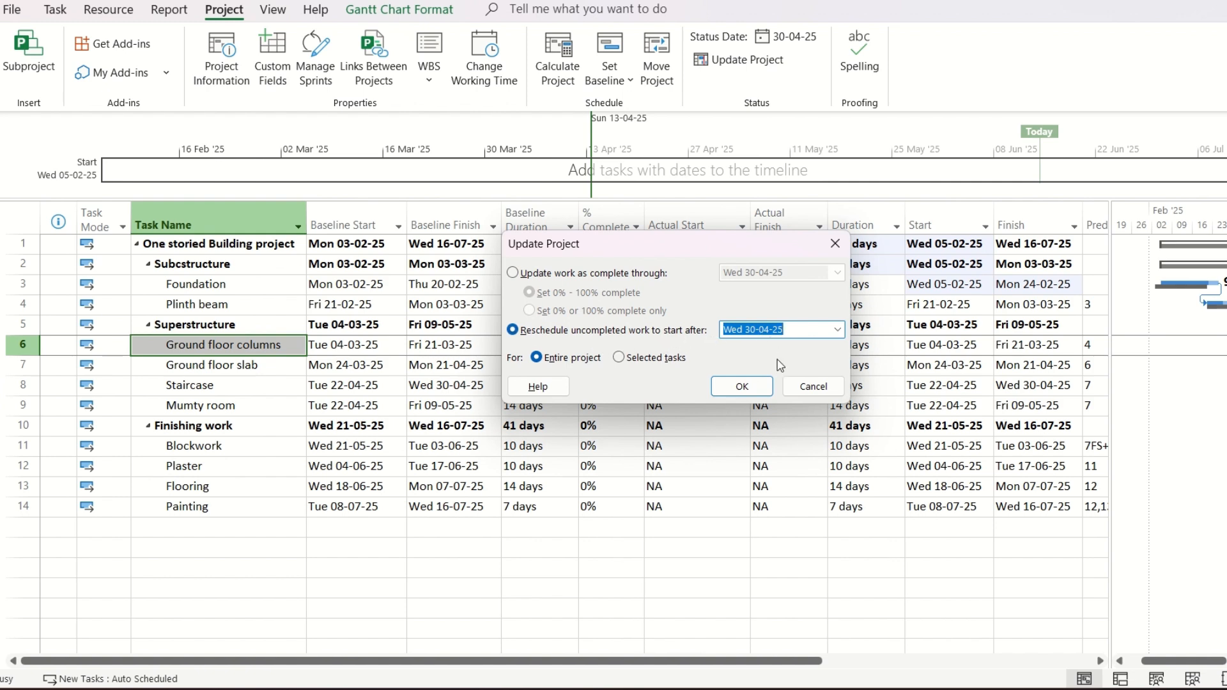
click(744, 386)
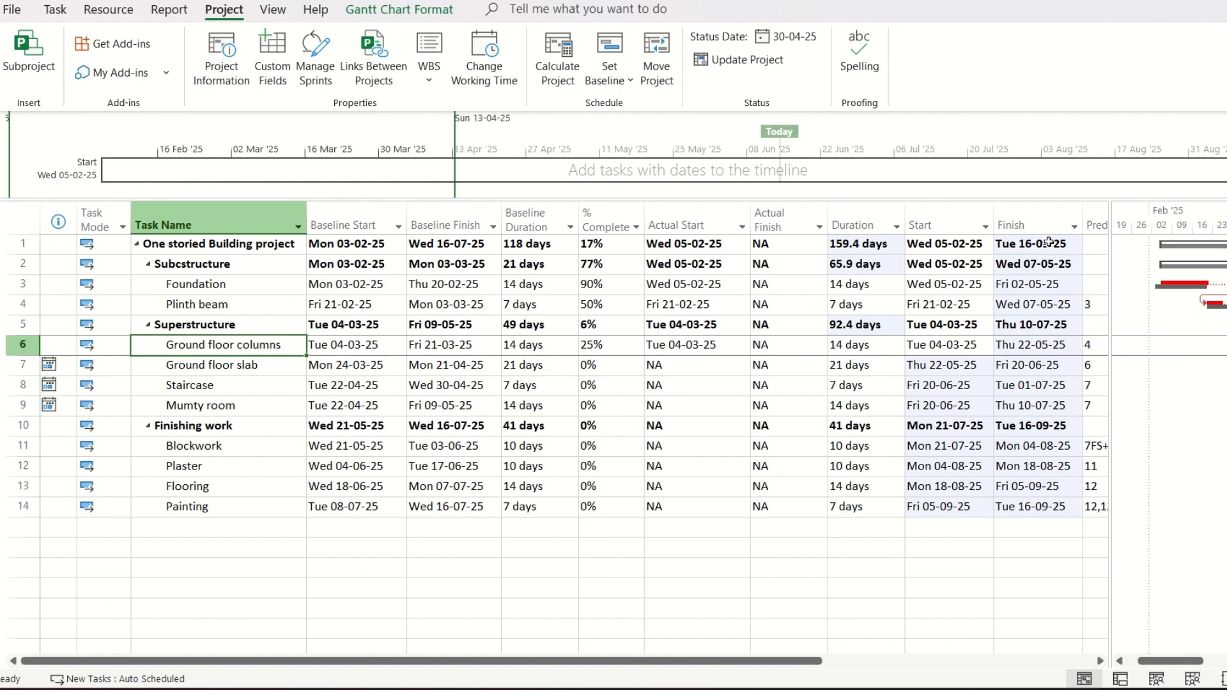
Step: Insert a Finish Variance column between the Finish and Predecessors columns
scroll(1003, 623, left, 1)
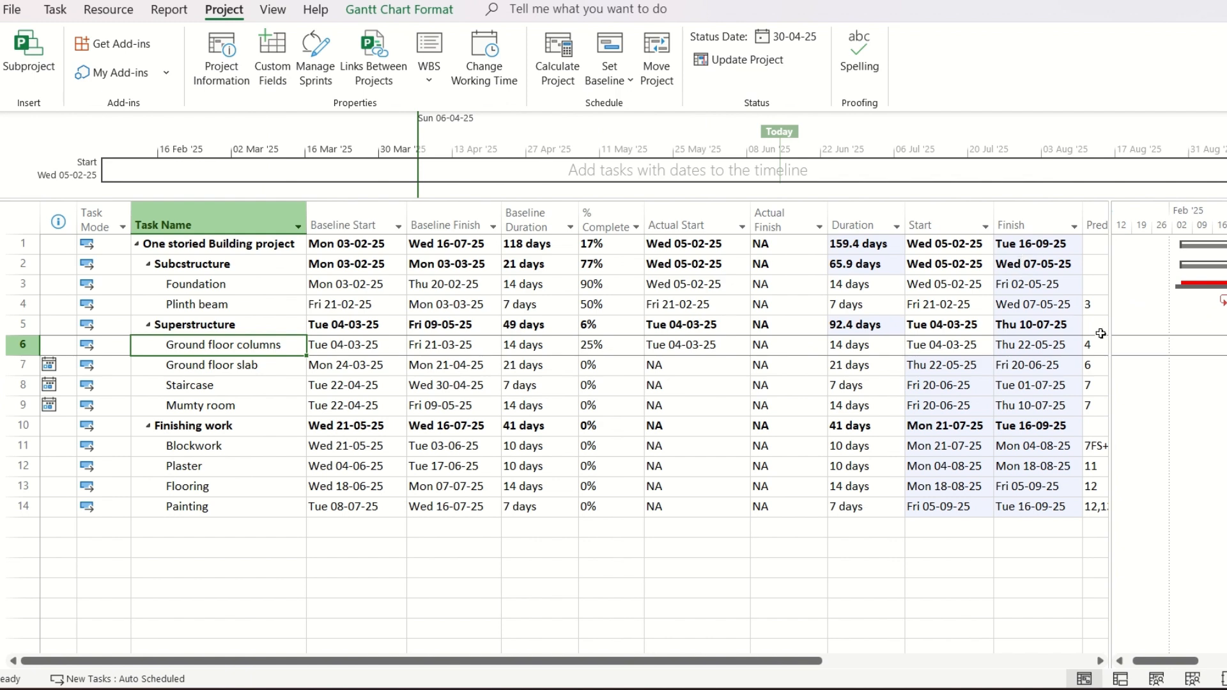
drag(1110, 307, 1226, 307)
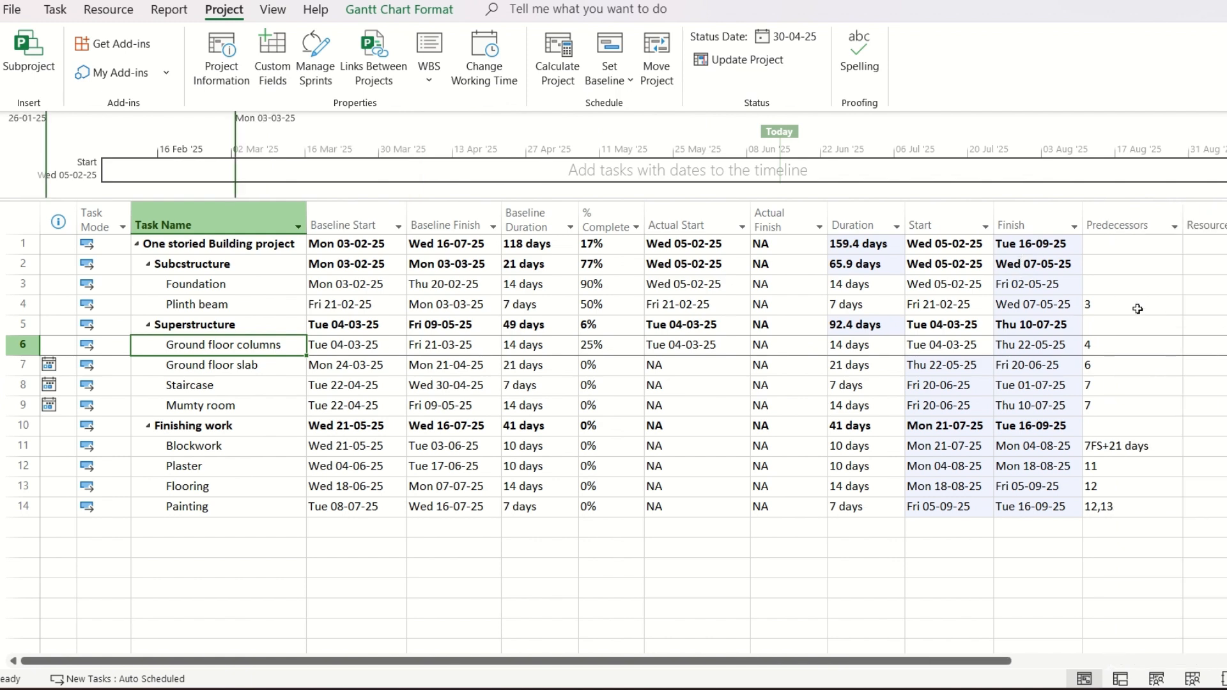
right_click(1121, 222)
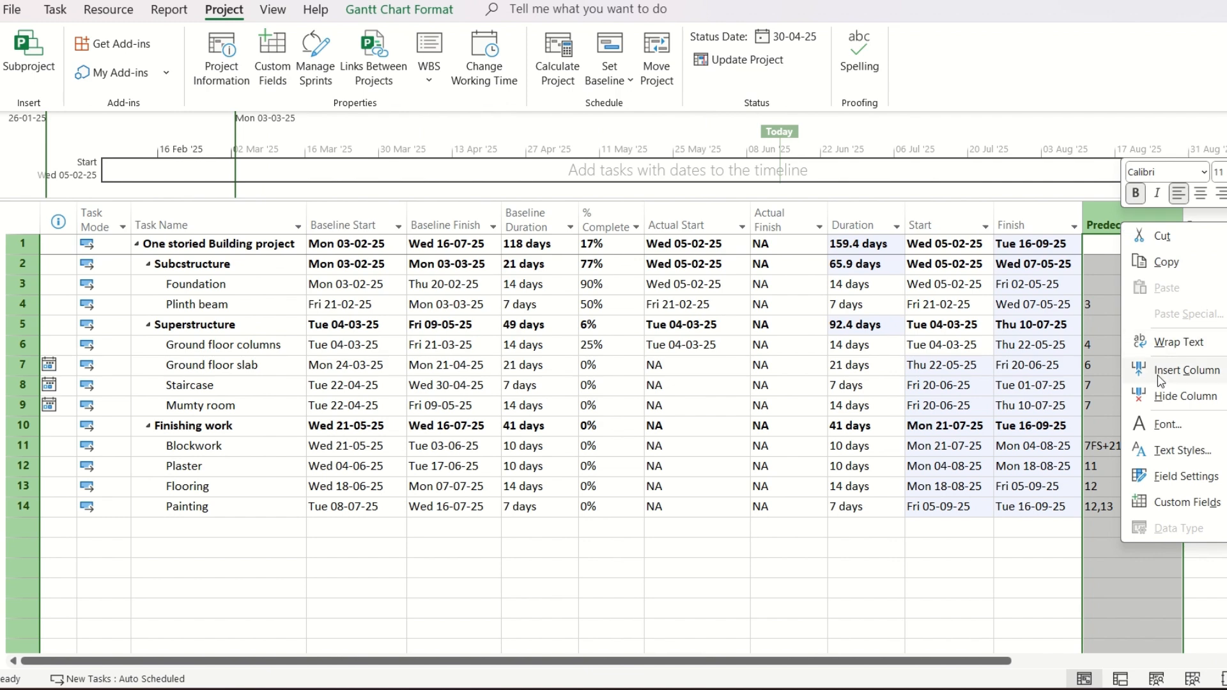
click(1162, 376)
text(finish)
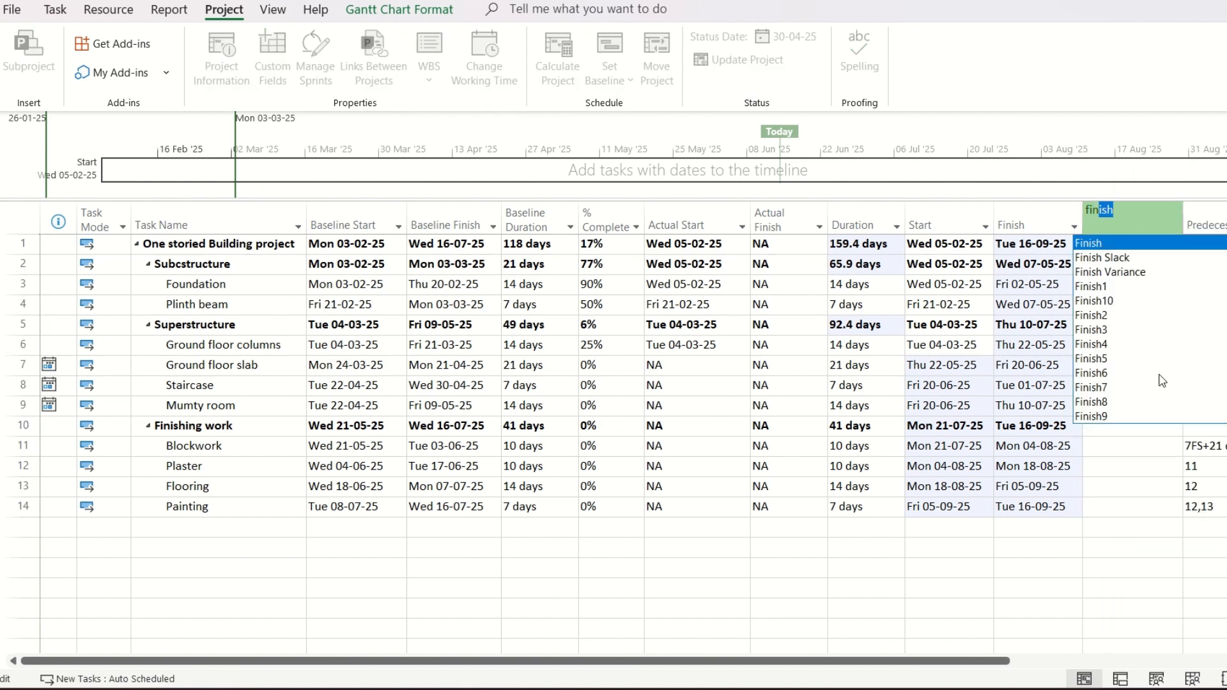
key(Down)
key(Down)
key(Return)
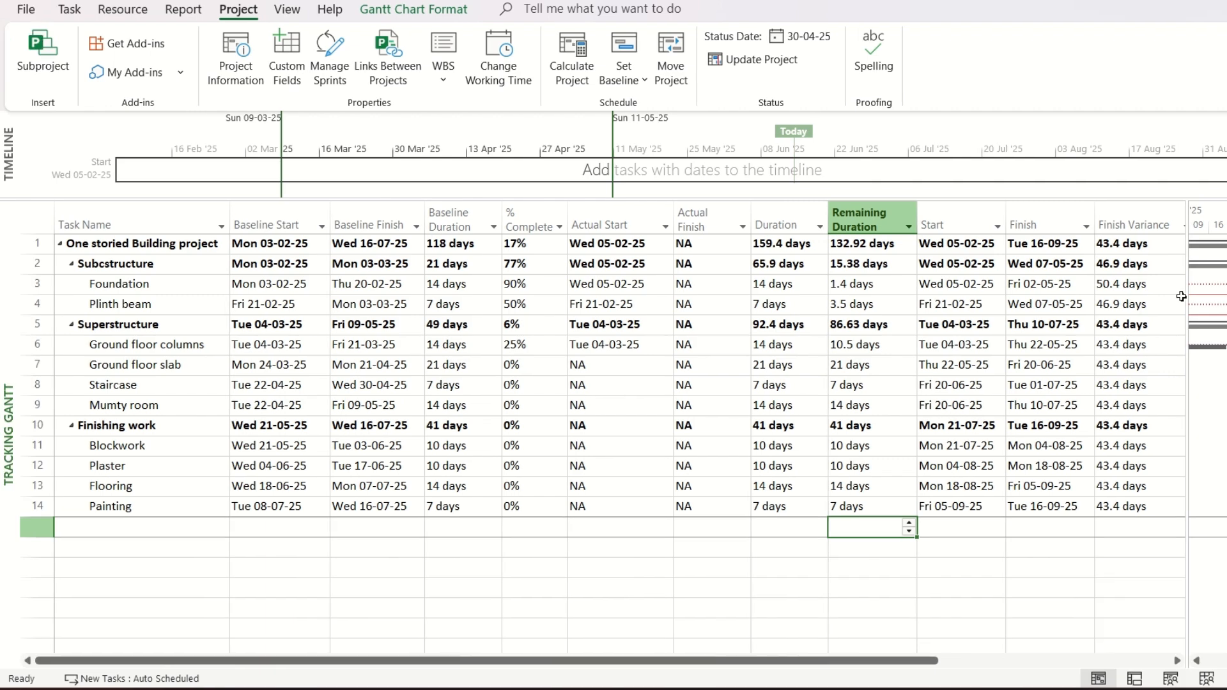
Step: Apply the Critical highlight to the task table to mark the critical tasks
click(1044, 244)
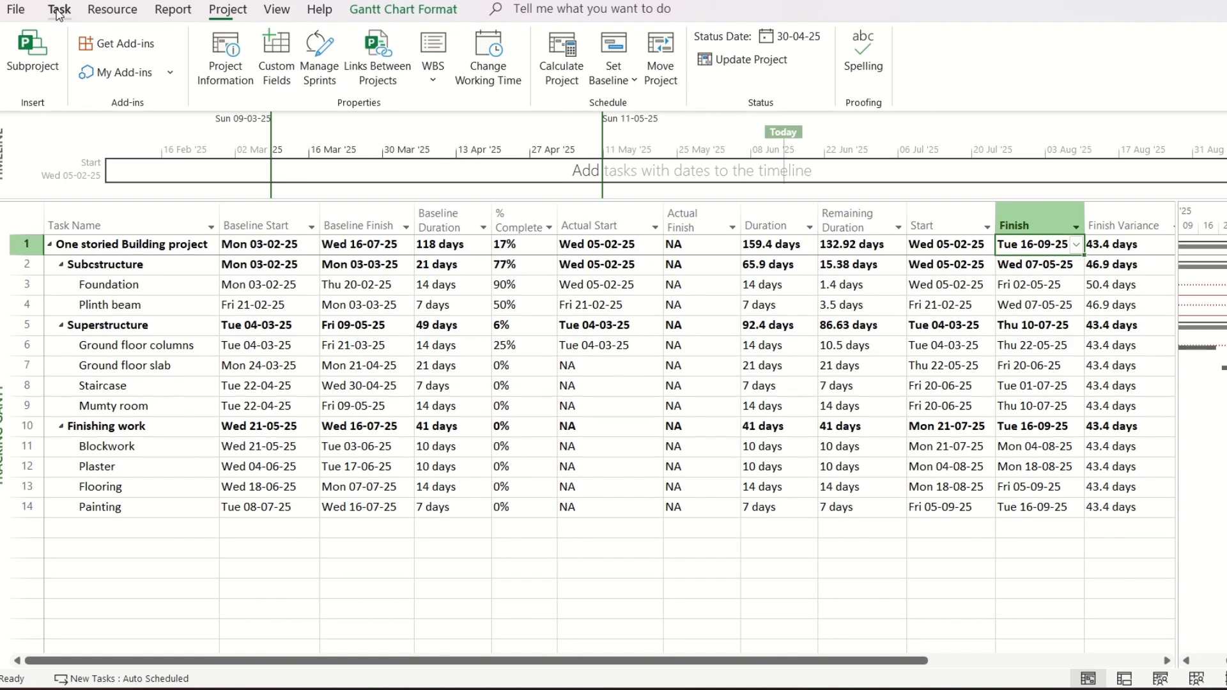
click(69, 8)
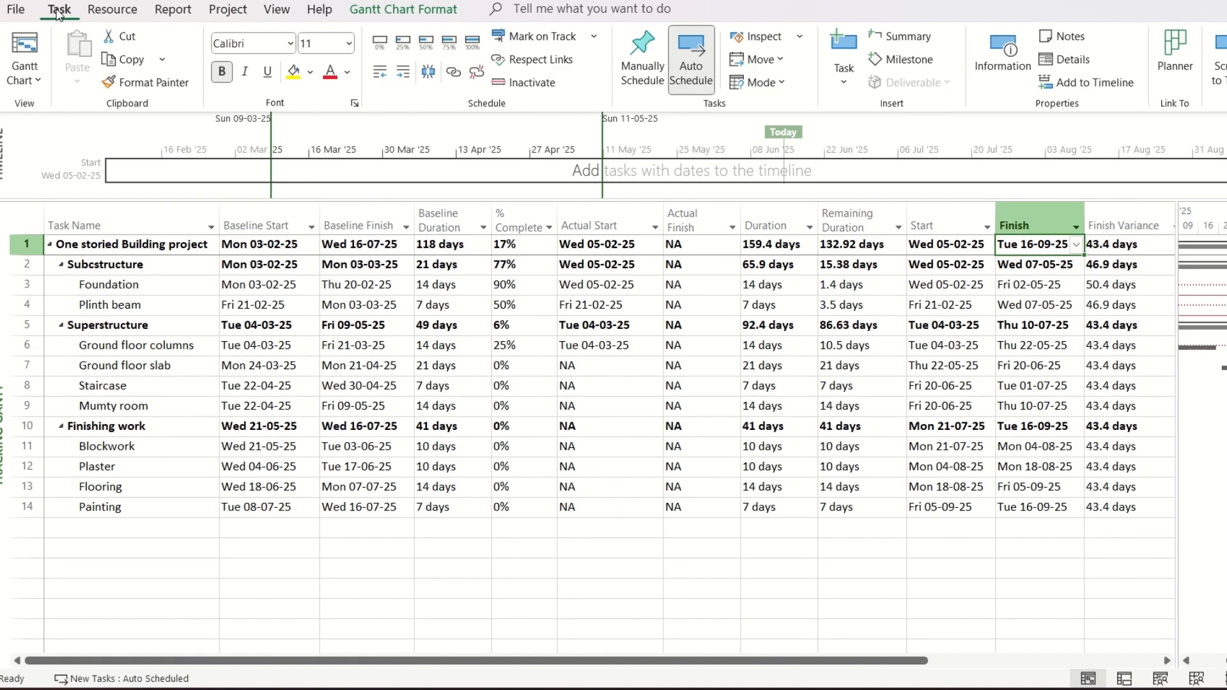
click(254, 13)
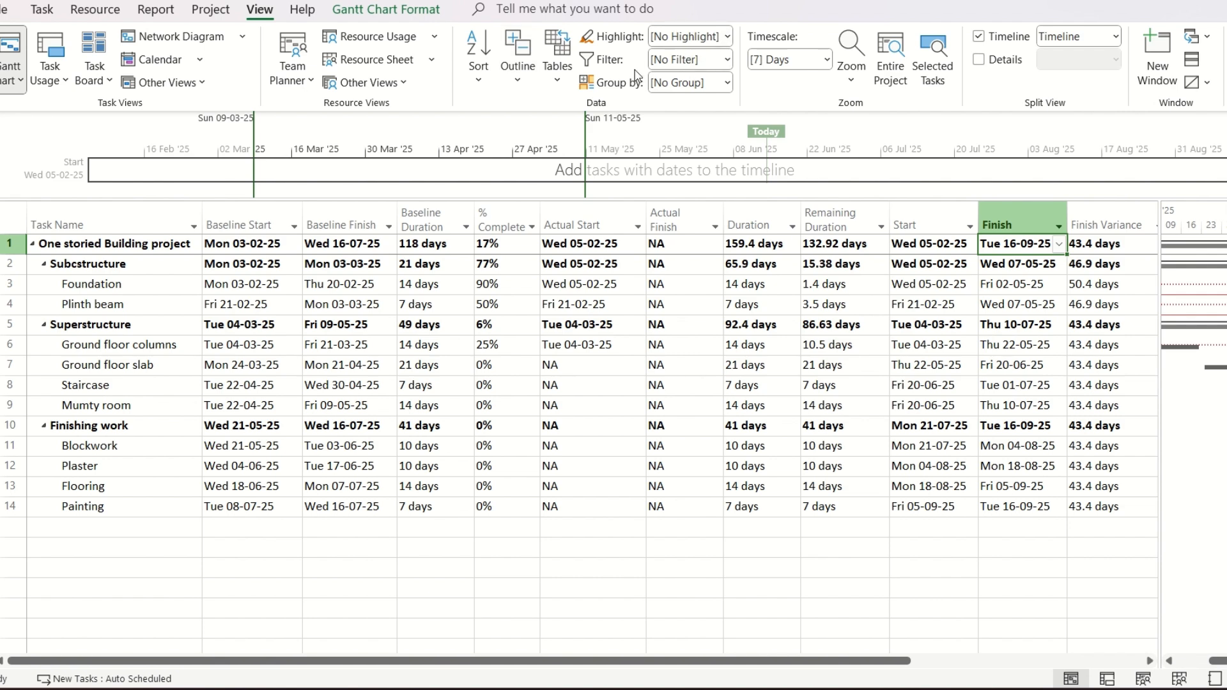
click(727, 38)
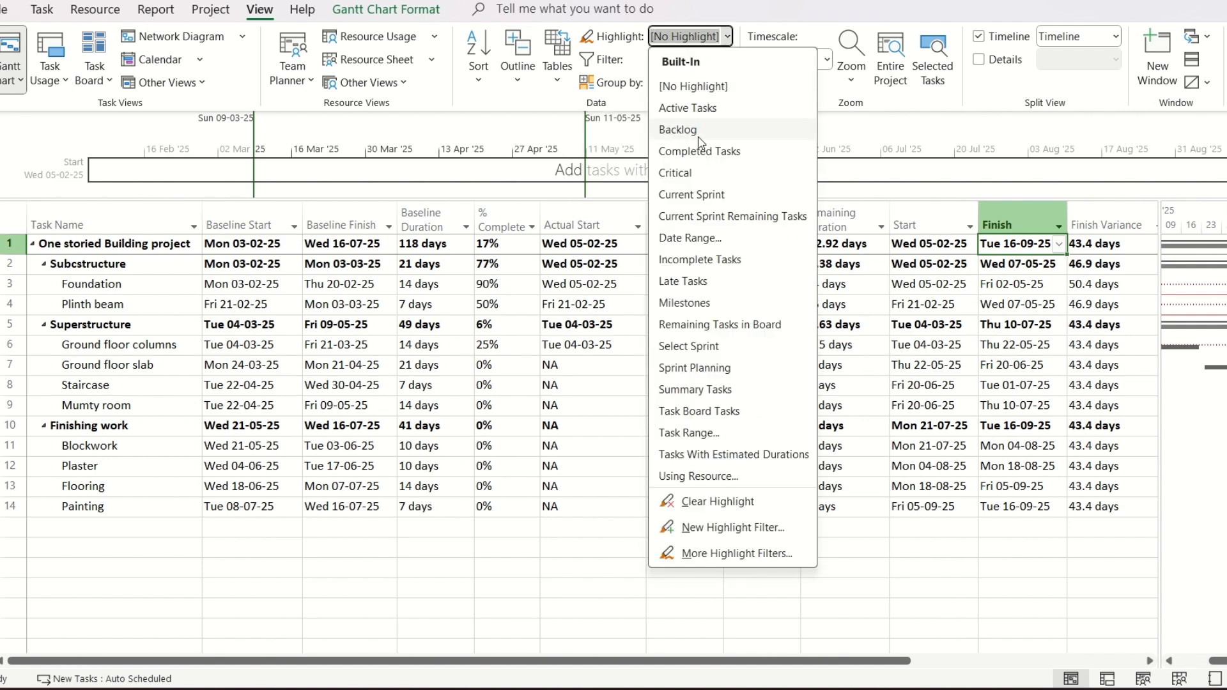
click(690, 177)
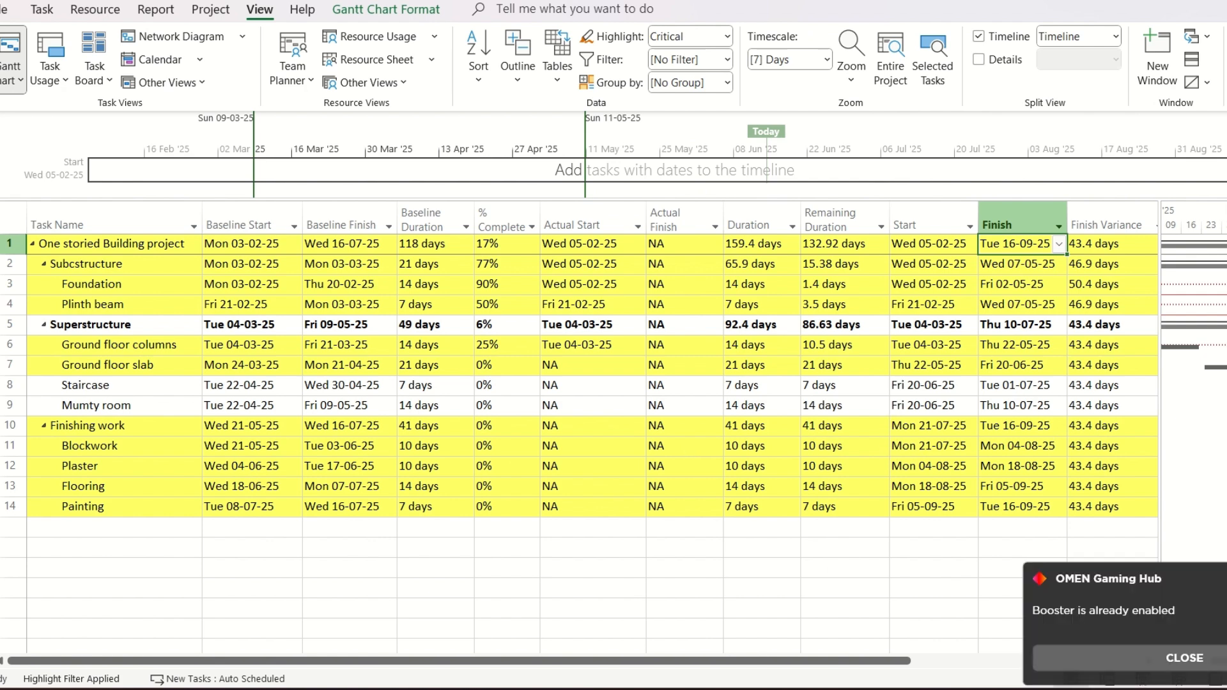
click(1181, 657)
drag(1219, 661, 1226, 661)
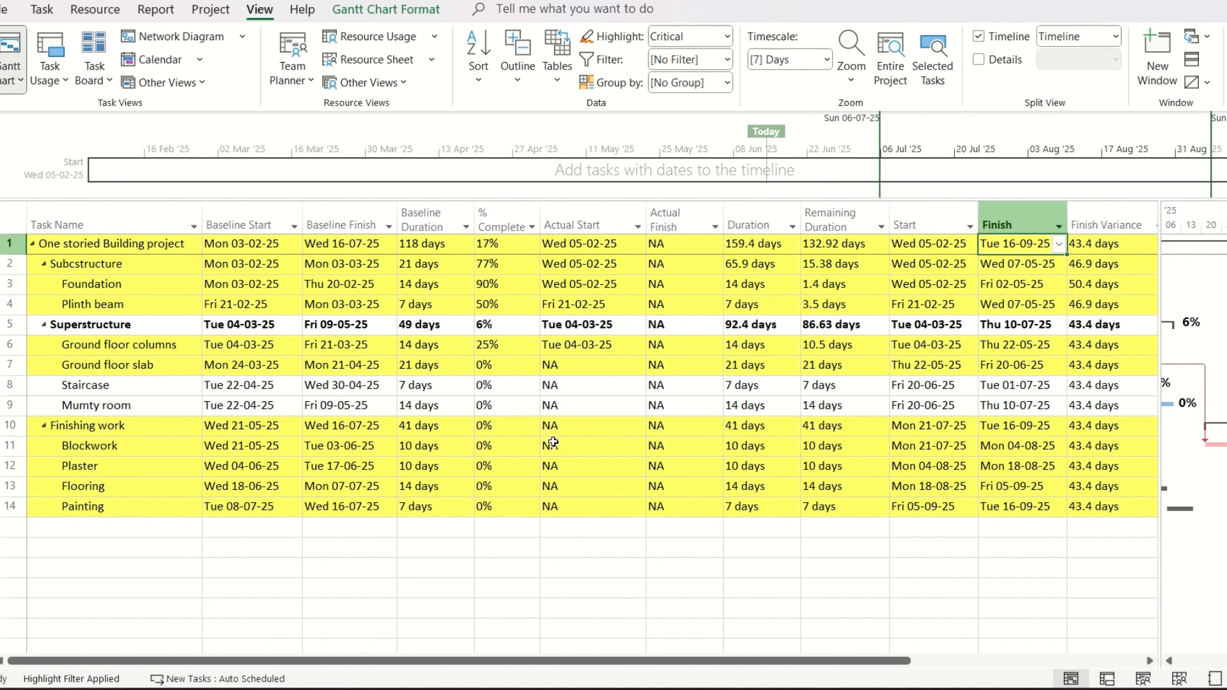
Step: Examine the durations of the highlighted critical tasks under Finishing work
click(677, 485)
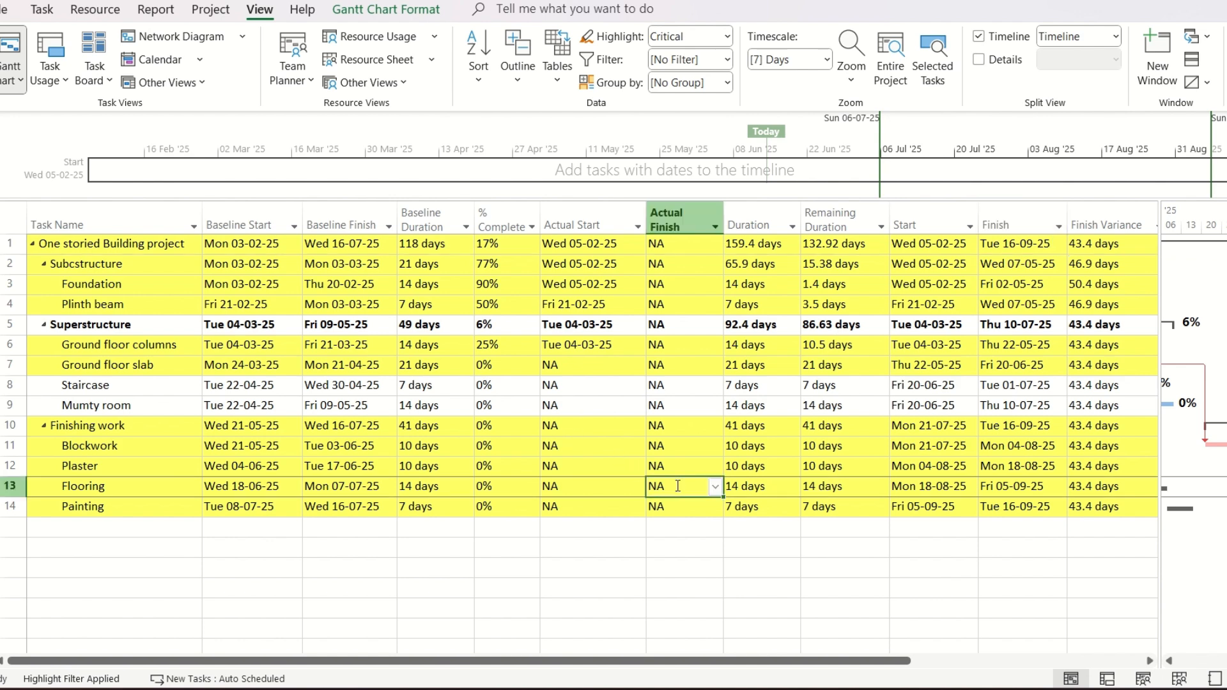
key(Tab)
key(Up)
key(Up)
key(Up)
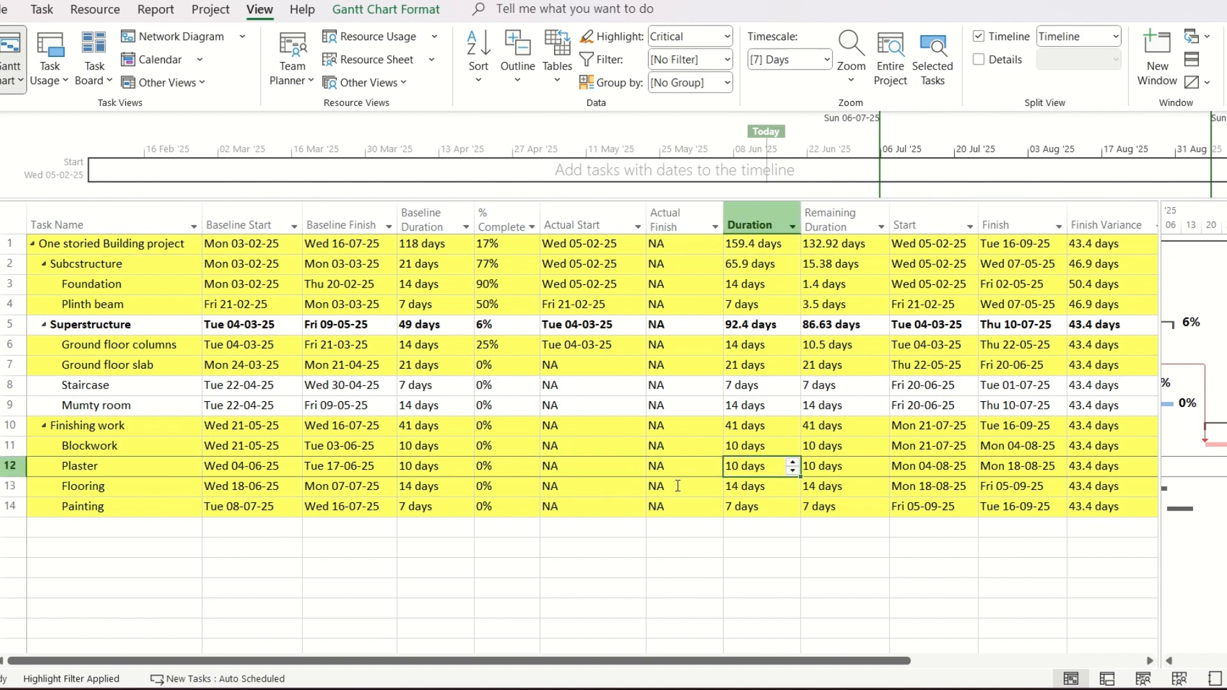
key(Left)
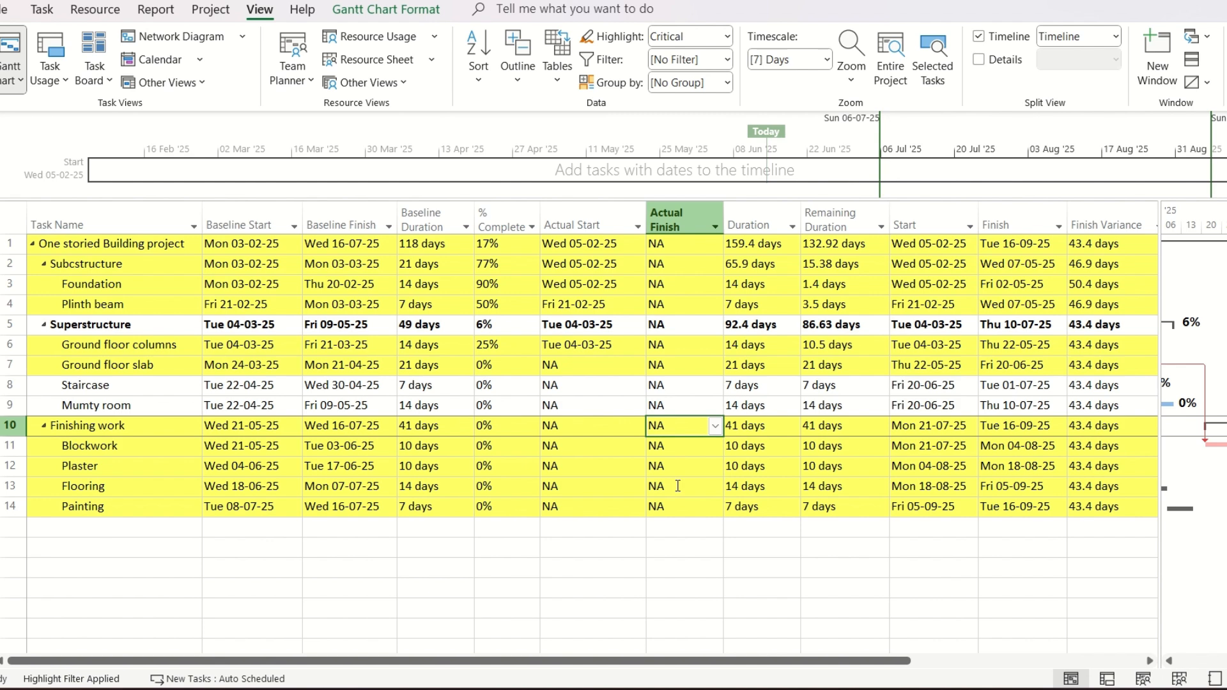
key(Right)
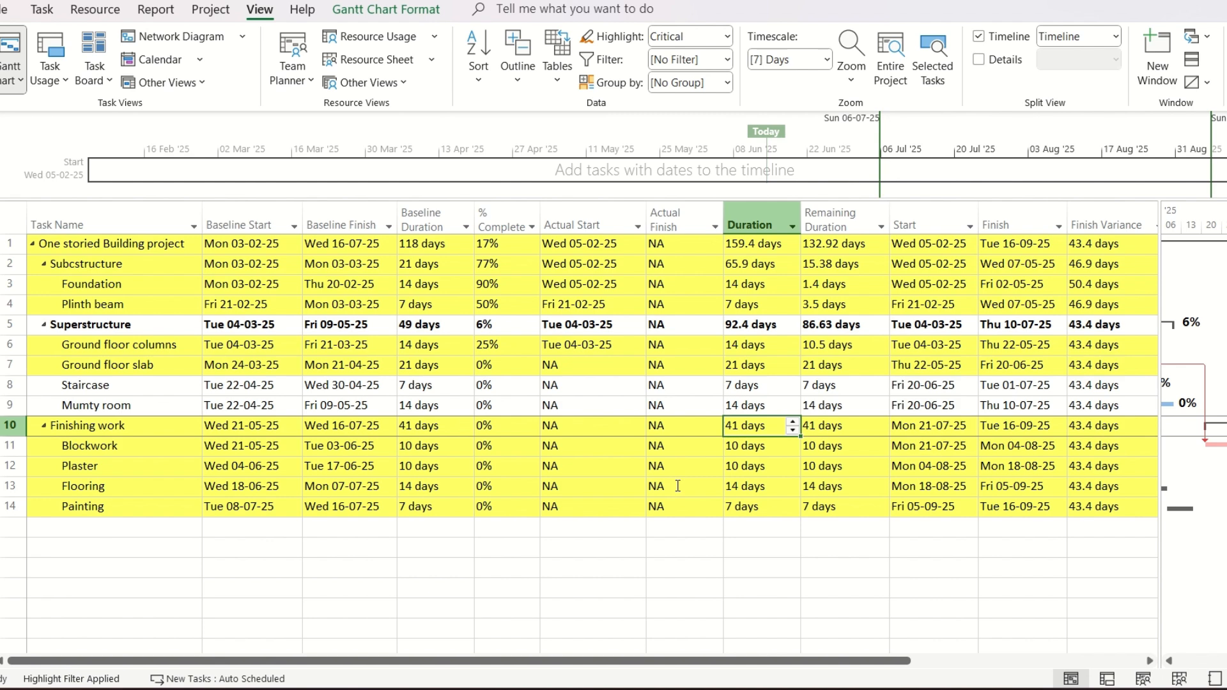
key(Down)
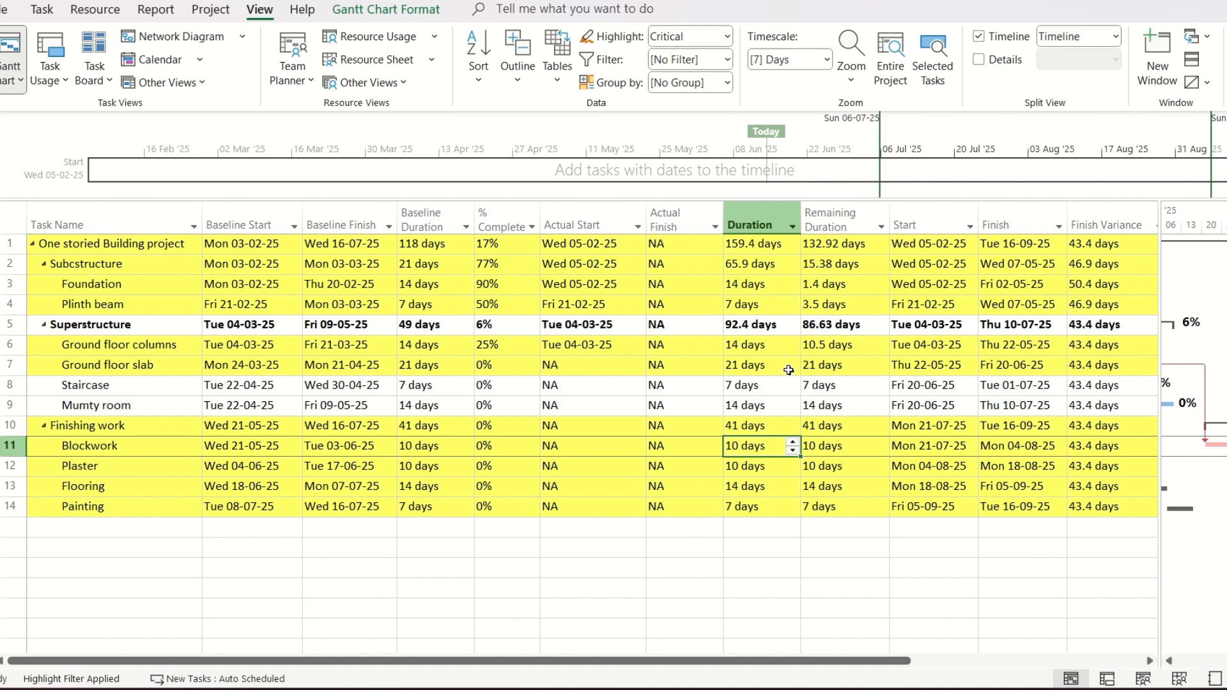
Step: Set the duration of the Ground floor slab task to 19 days
click(754, 369)
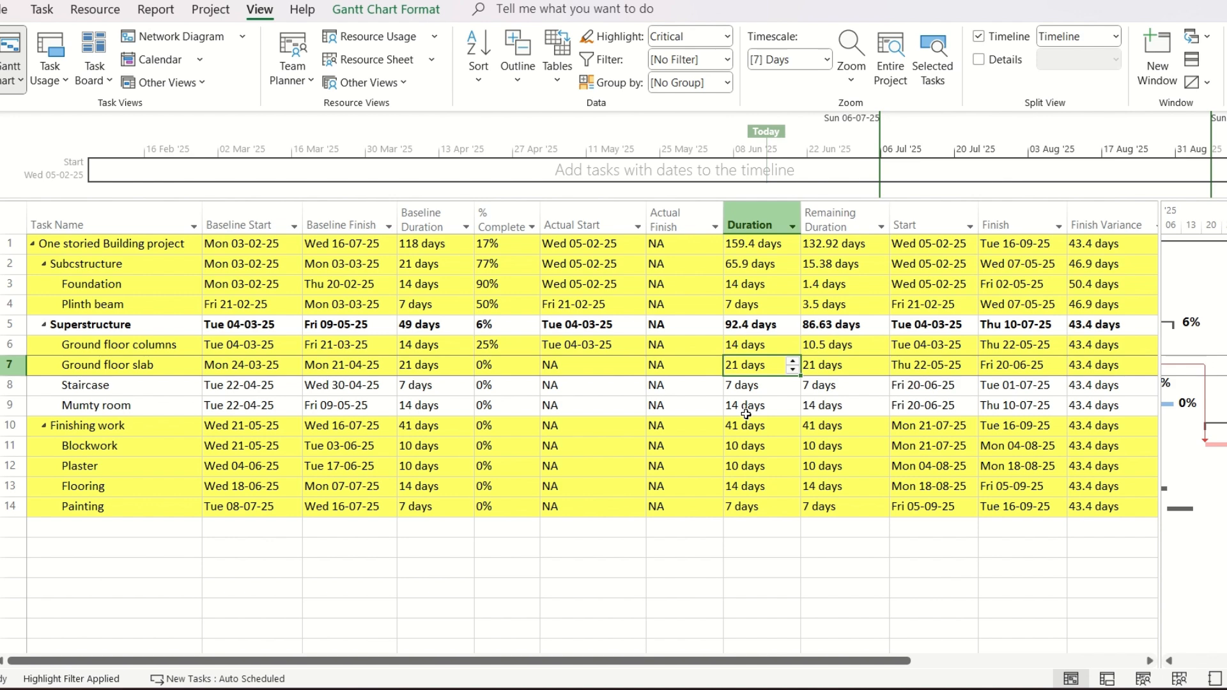
text(19)
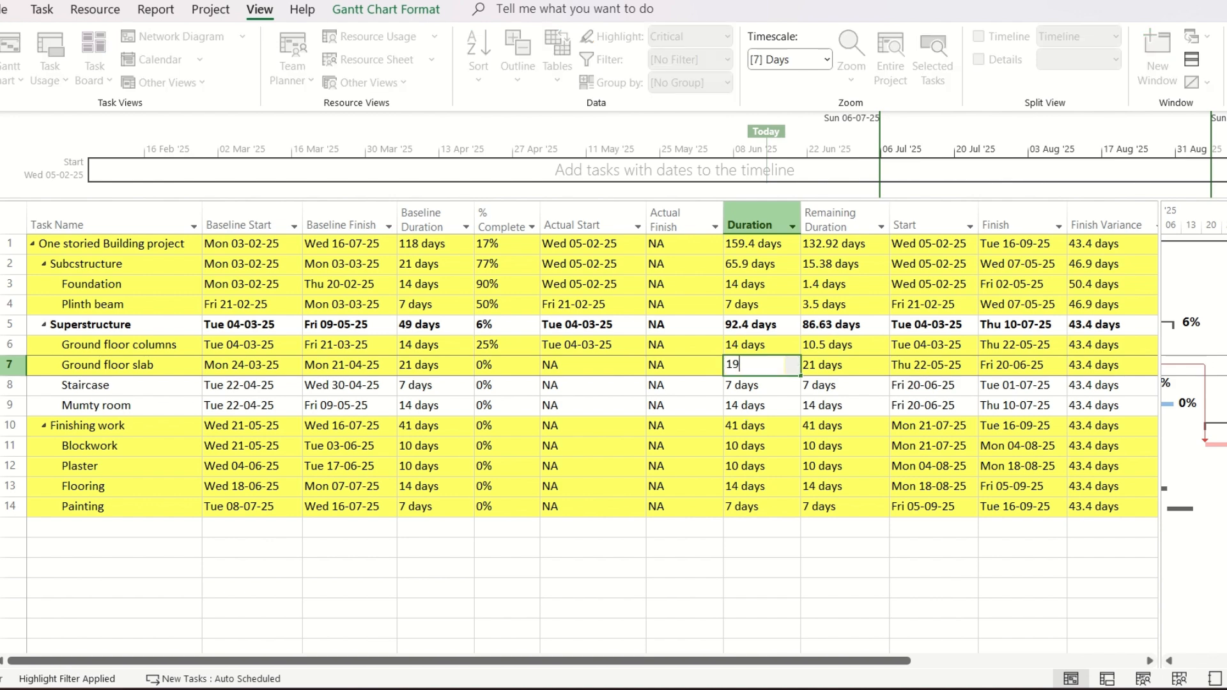
key(Return)
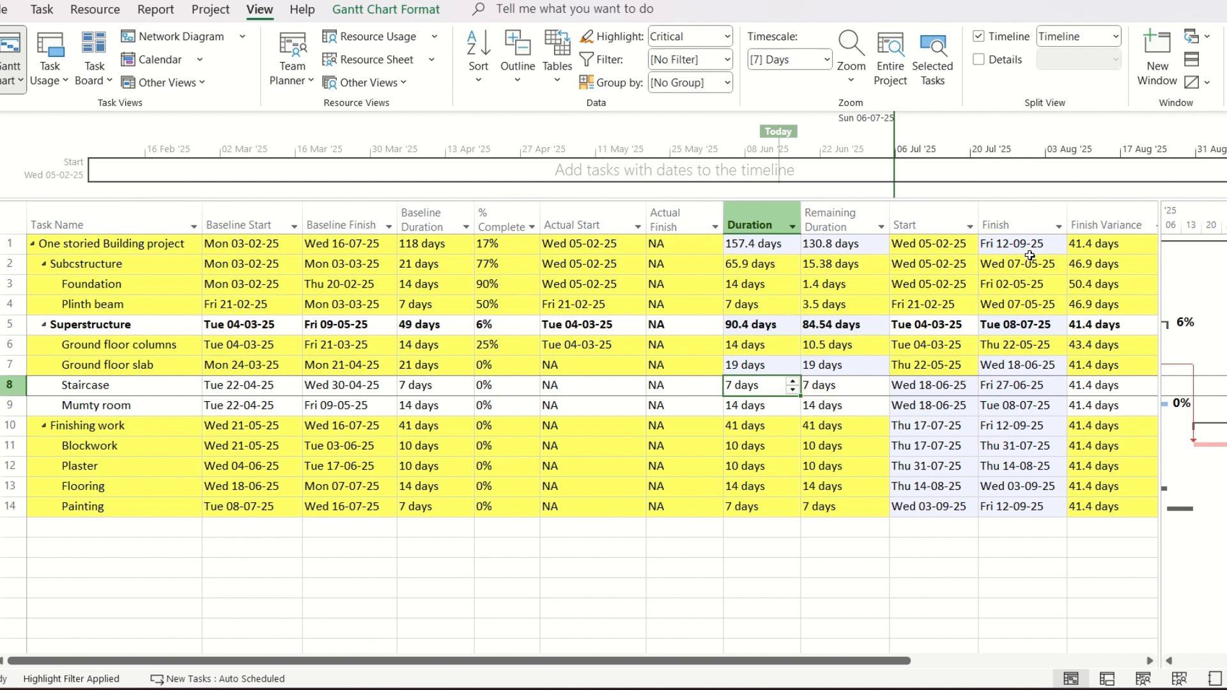
Step: Review the working and nonworking days of the Standard project calendar, leaving the calendar unedited
click(210, 9)
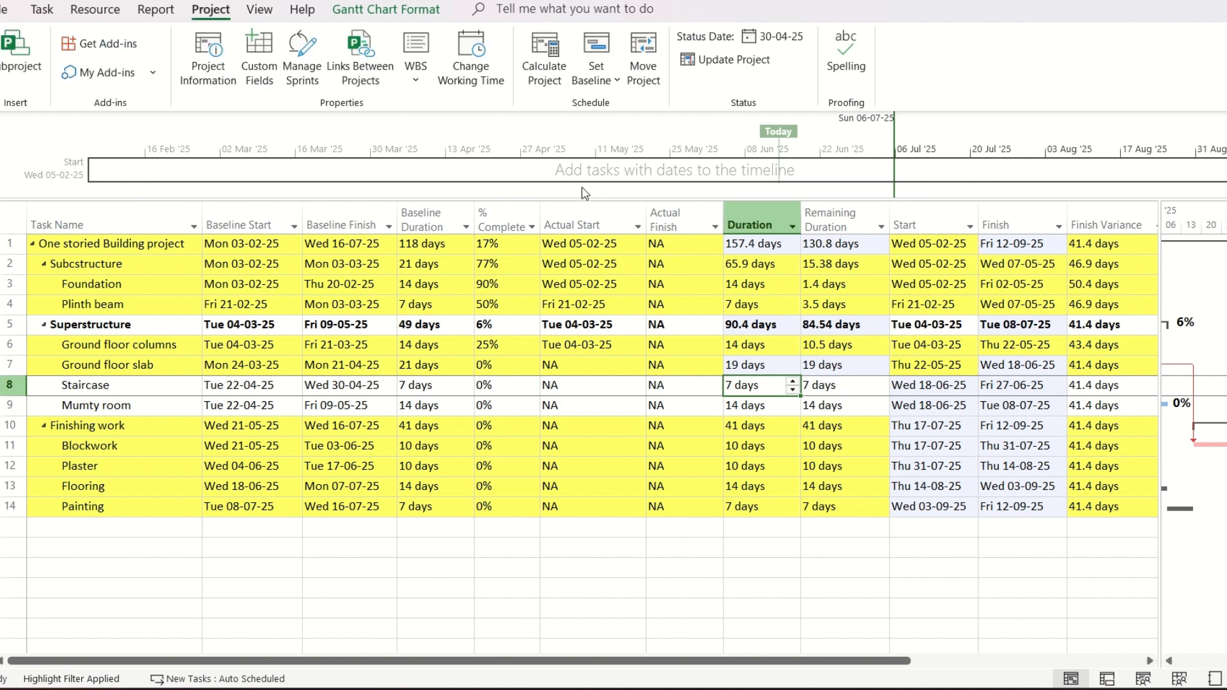
click(485, 87)
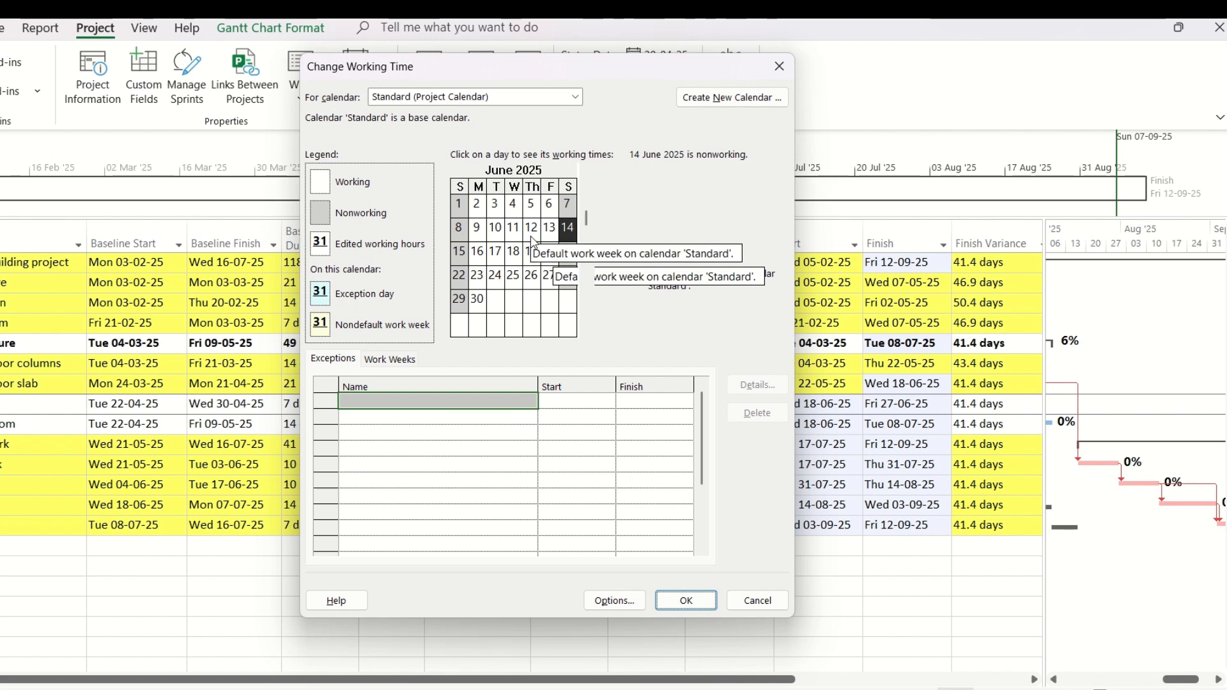
click(780, 66)
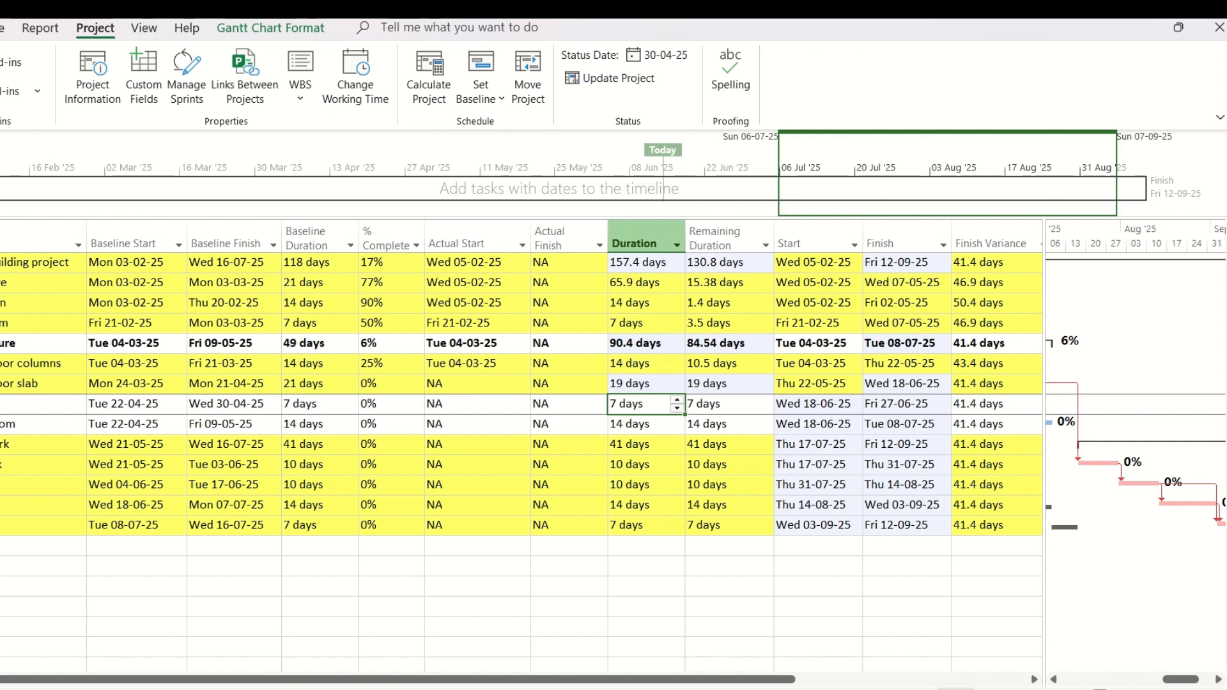
Step: Check the dates of the months following June 2025 in the system calendar
click(1179, 689)
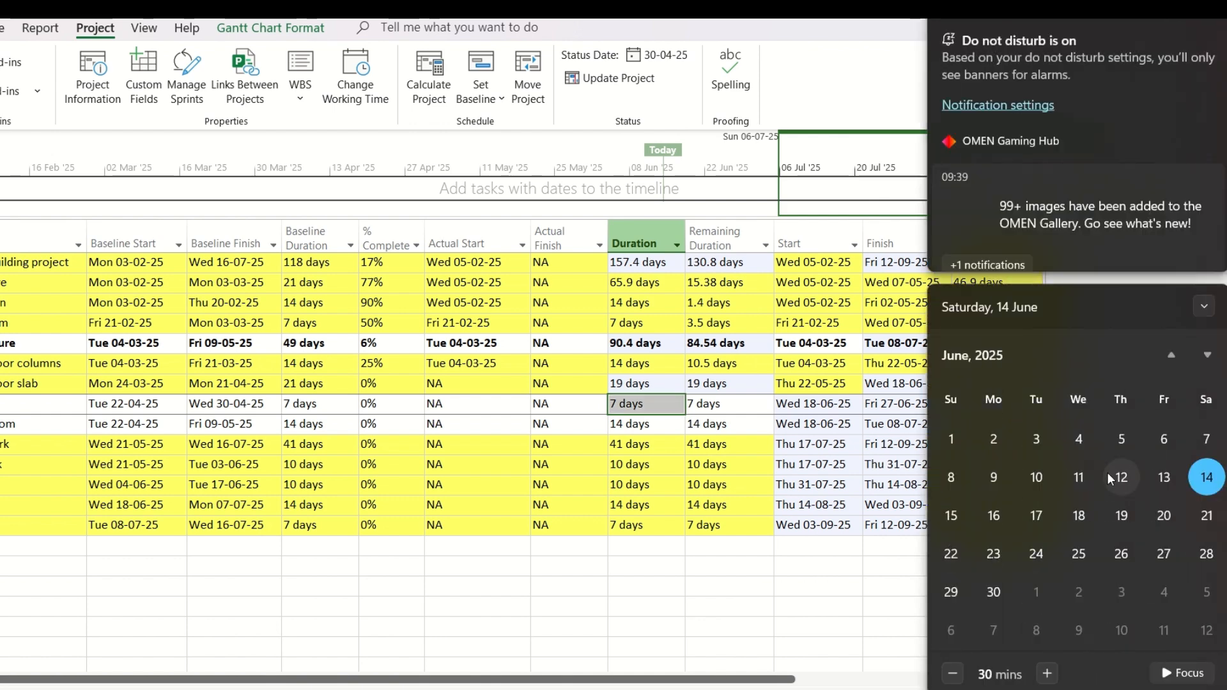
click(1208, 361)
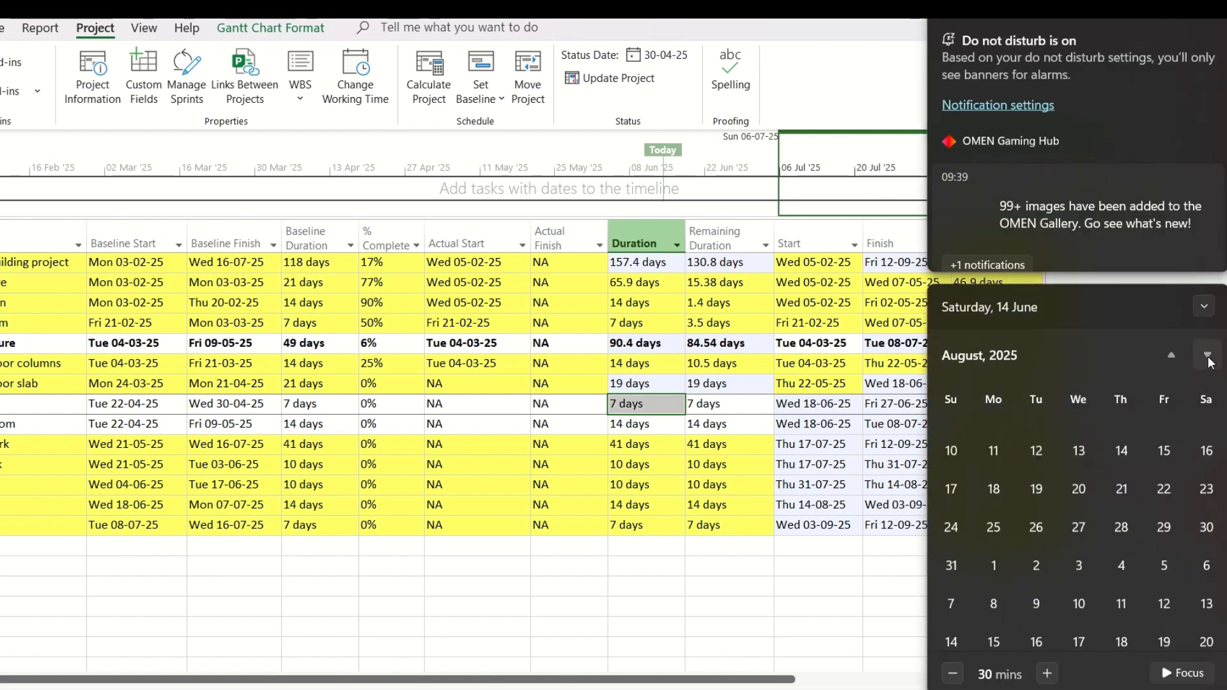
click(1208, 358)
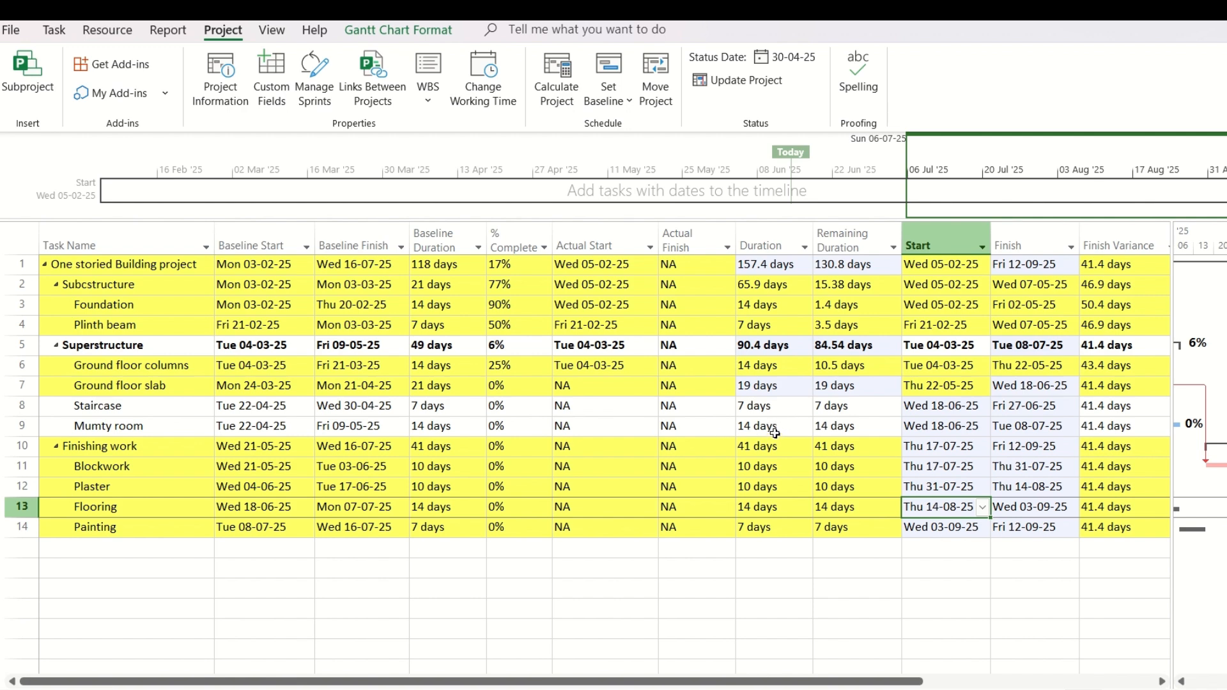
Step: Try a 12-day duration for the noncritical Mumty room task, and undo the change
click(774, 428)
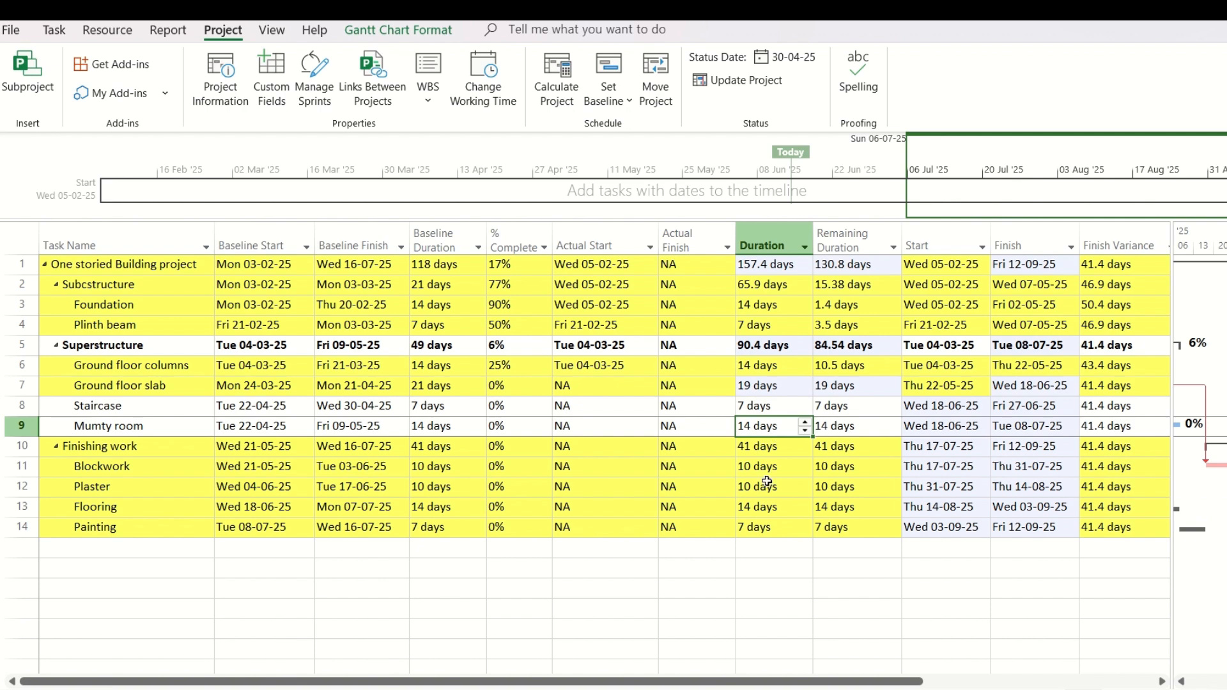
text(12)
key(Return)
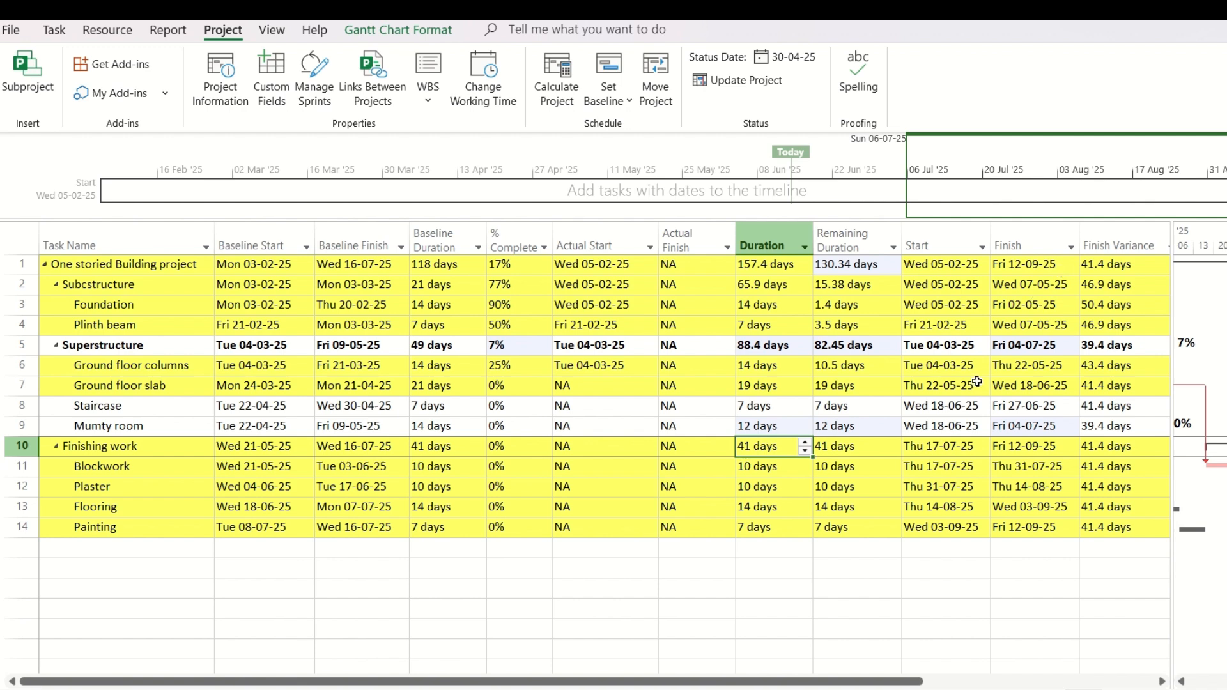
key(ctrl+z)
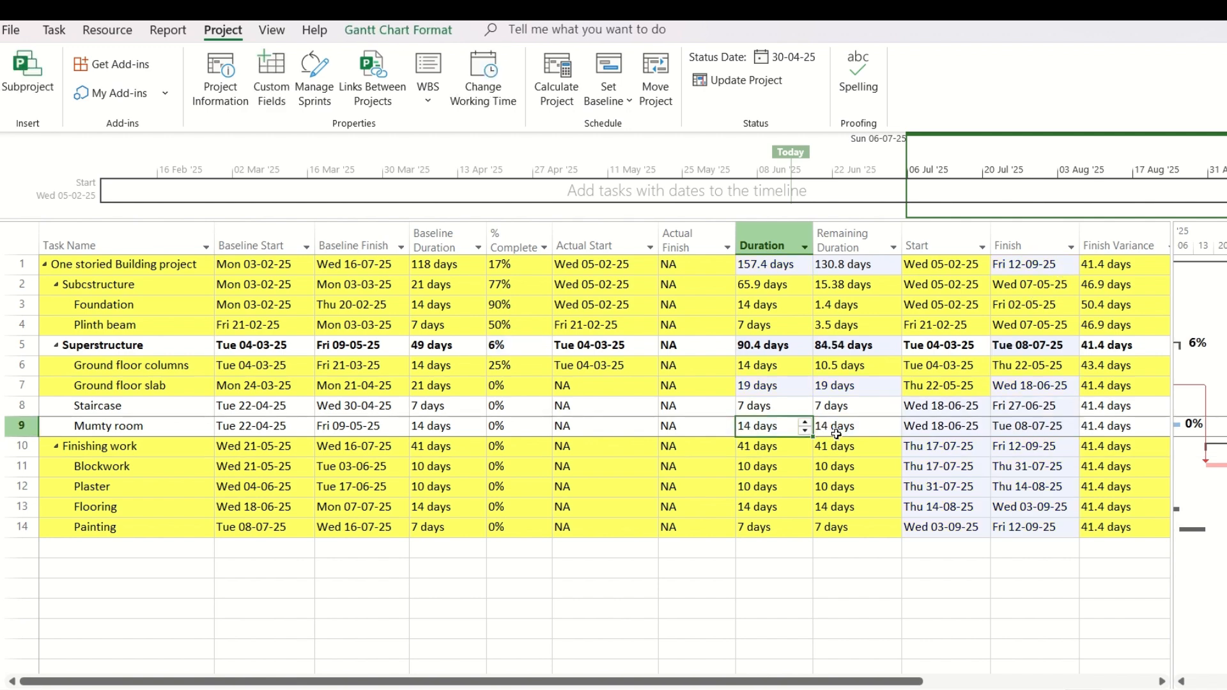
Step: Set the durations of the critical Blockwork and Plaster tasks to 7 days each
key(Down)
key(Down)
key(Down)
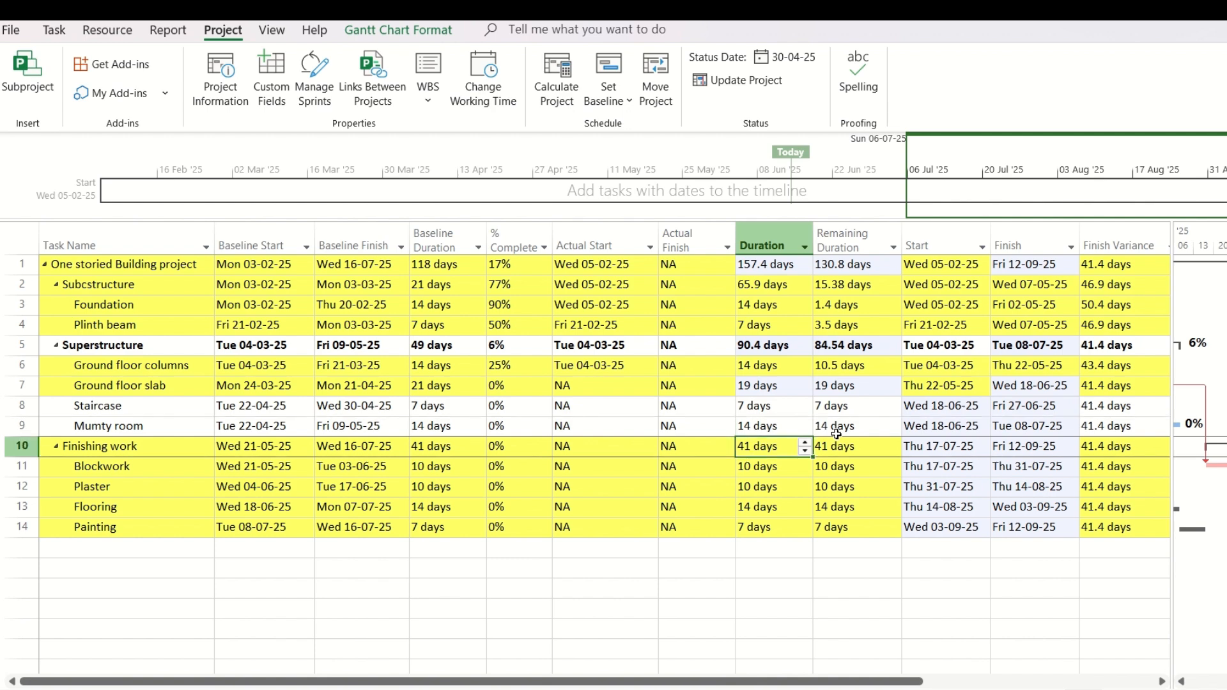
key(Up)
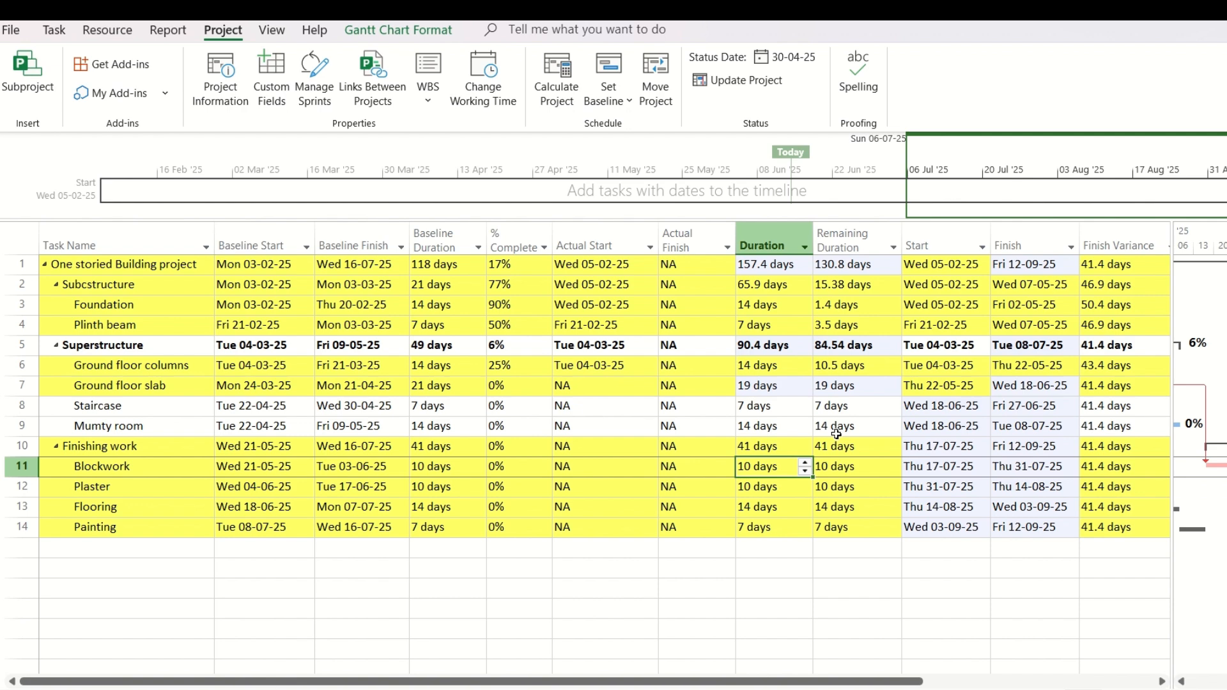
text(7)
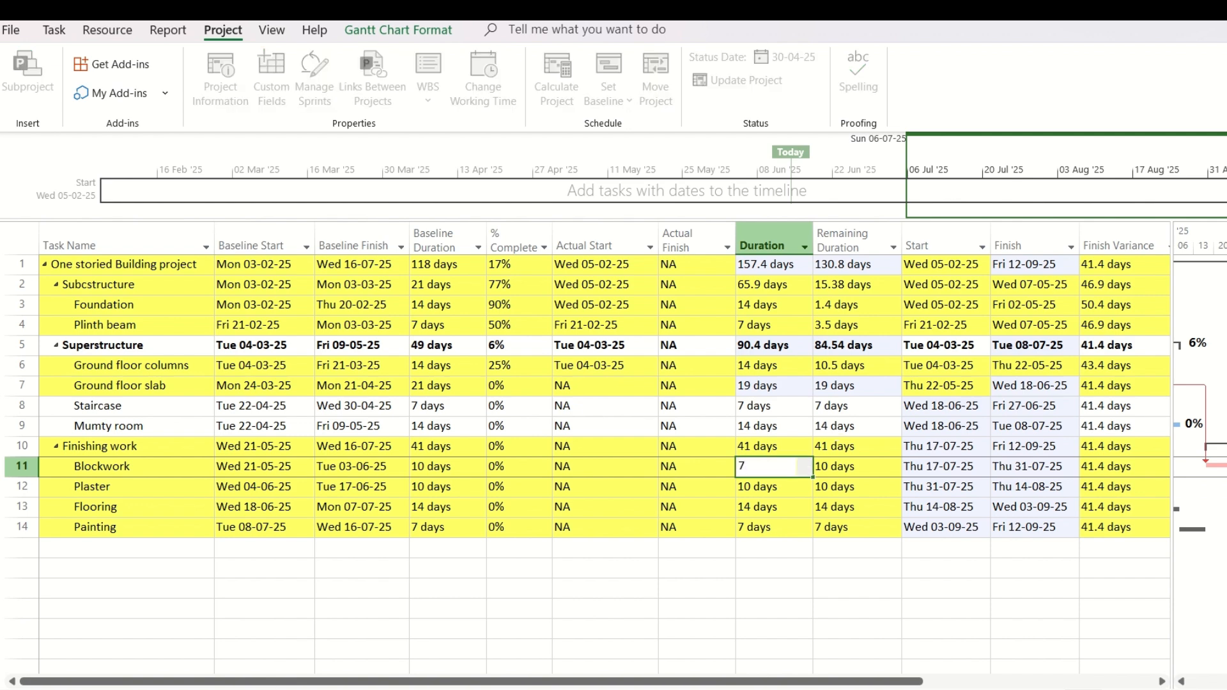
key(Return)
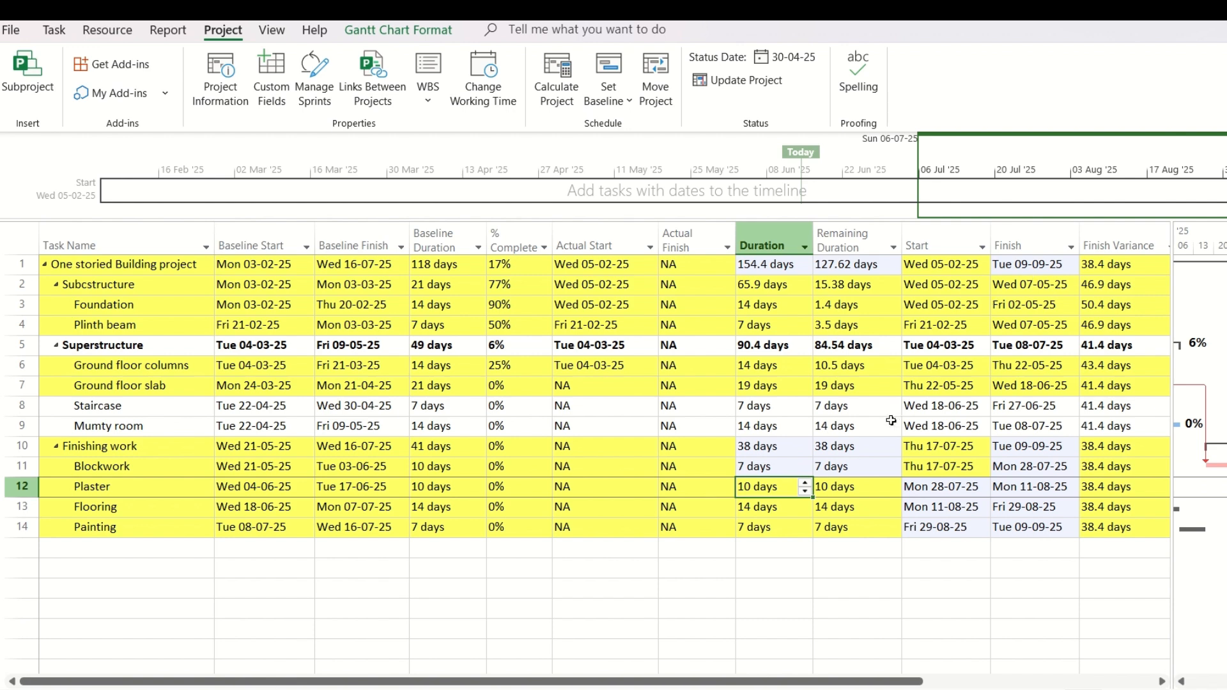
text(7)
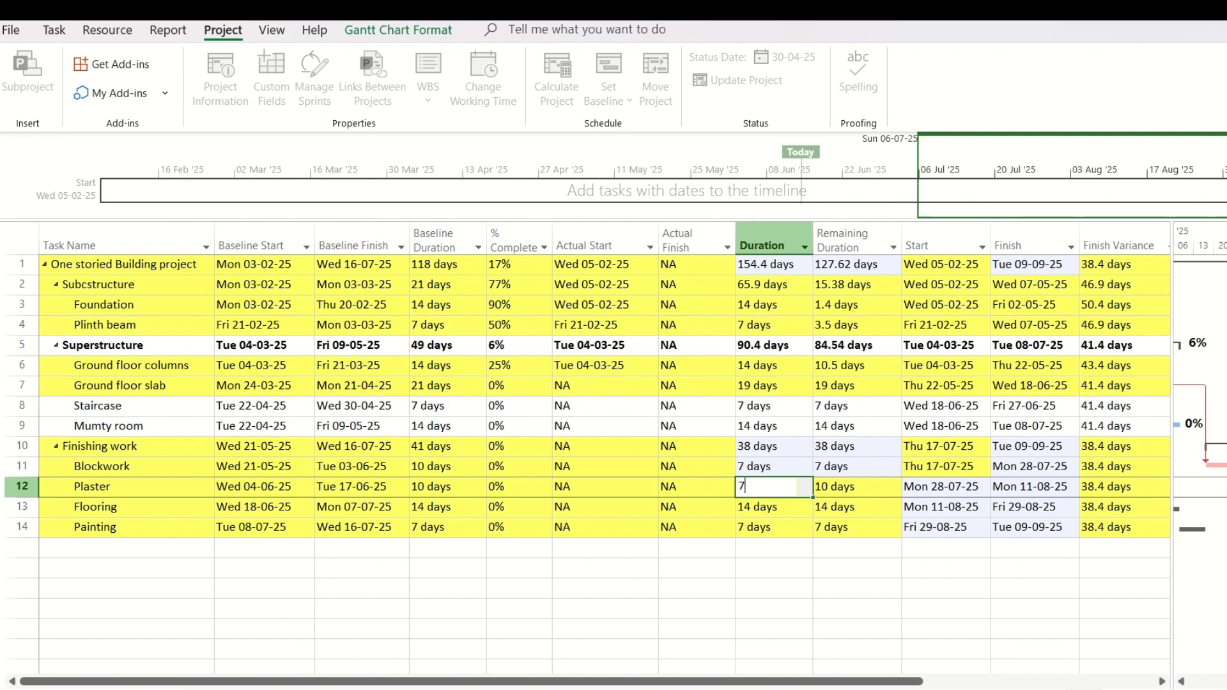
key(Return)
Step: Set the Flooring task's duration to 12 days and the Painting task's duration to 5 days
text(12)
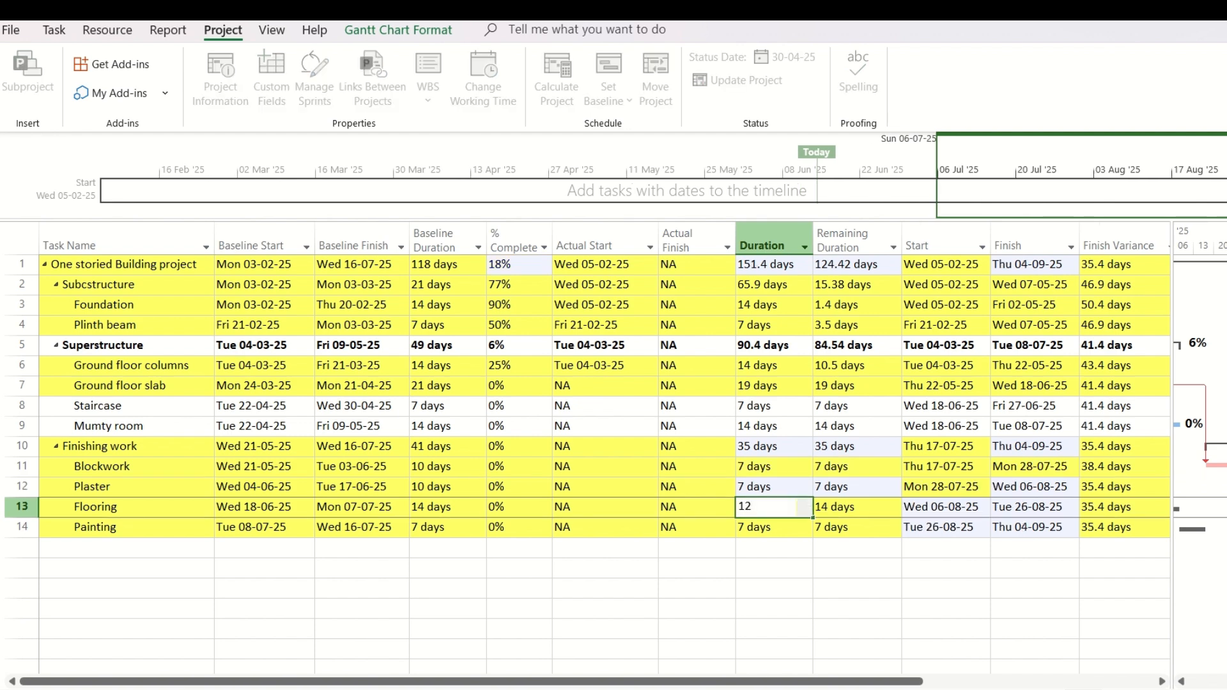
key(Return)
text(5)
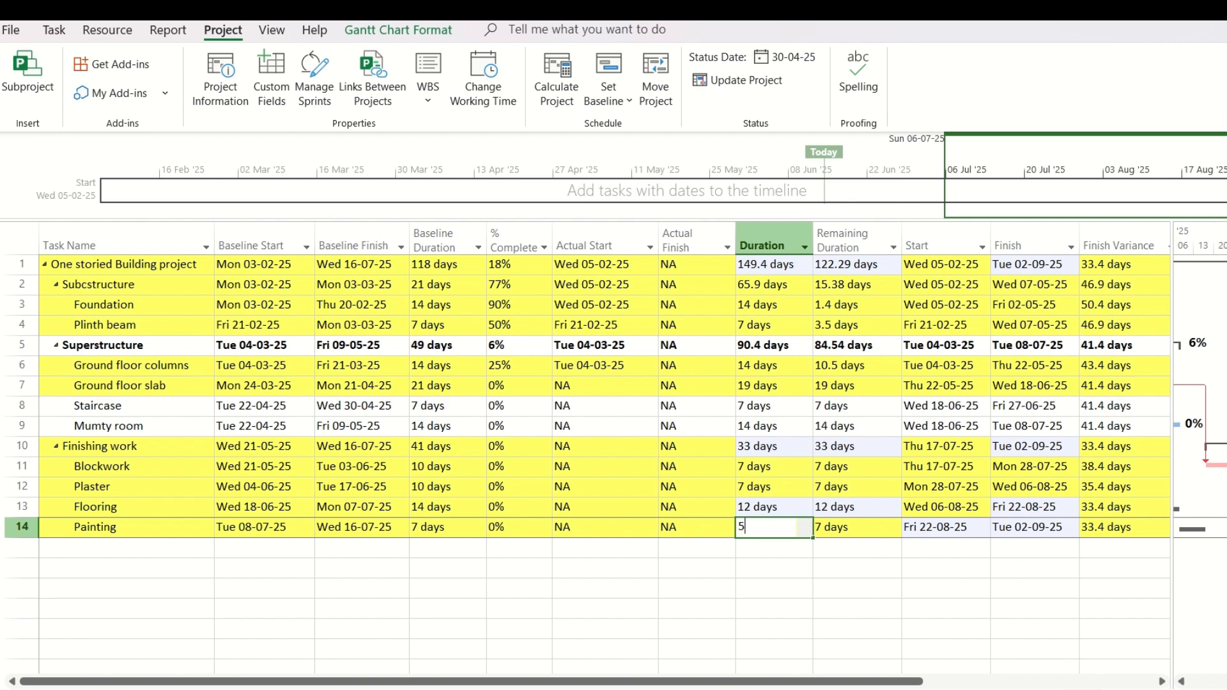
key(Return)
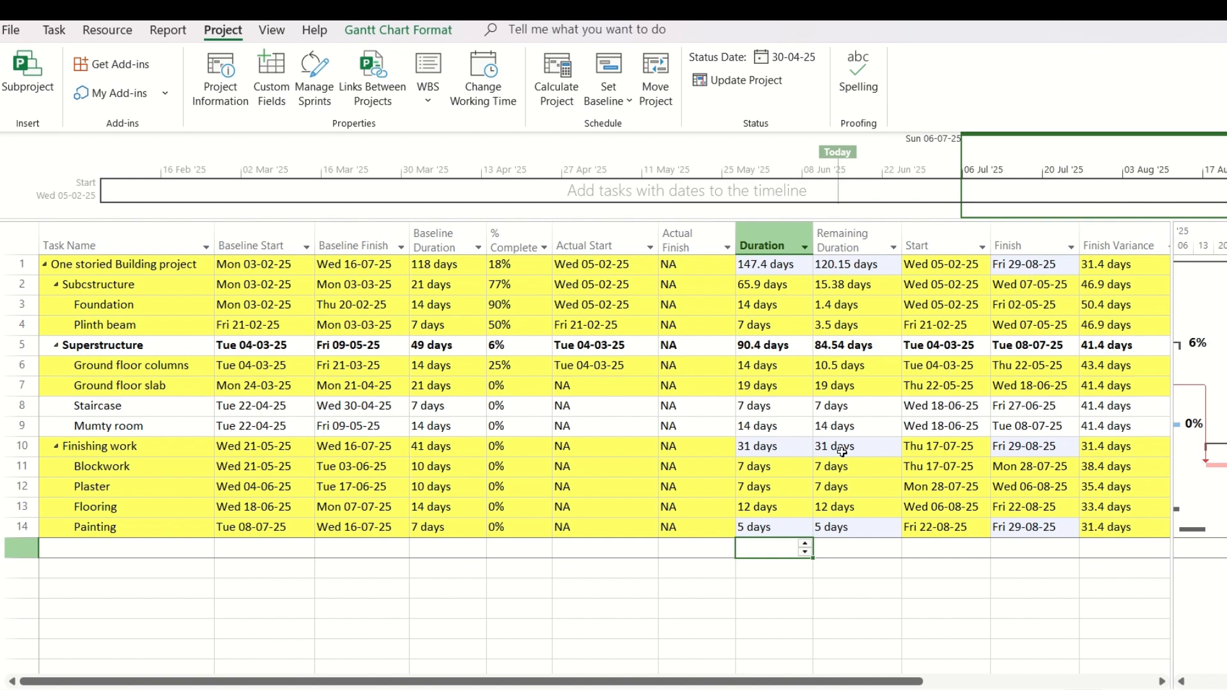
click(764, 490)
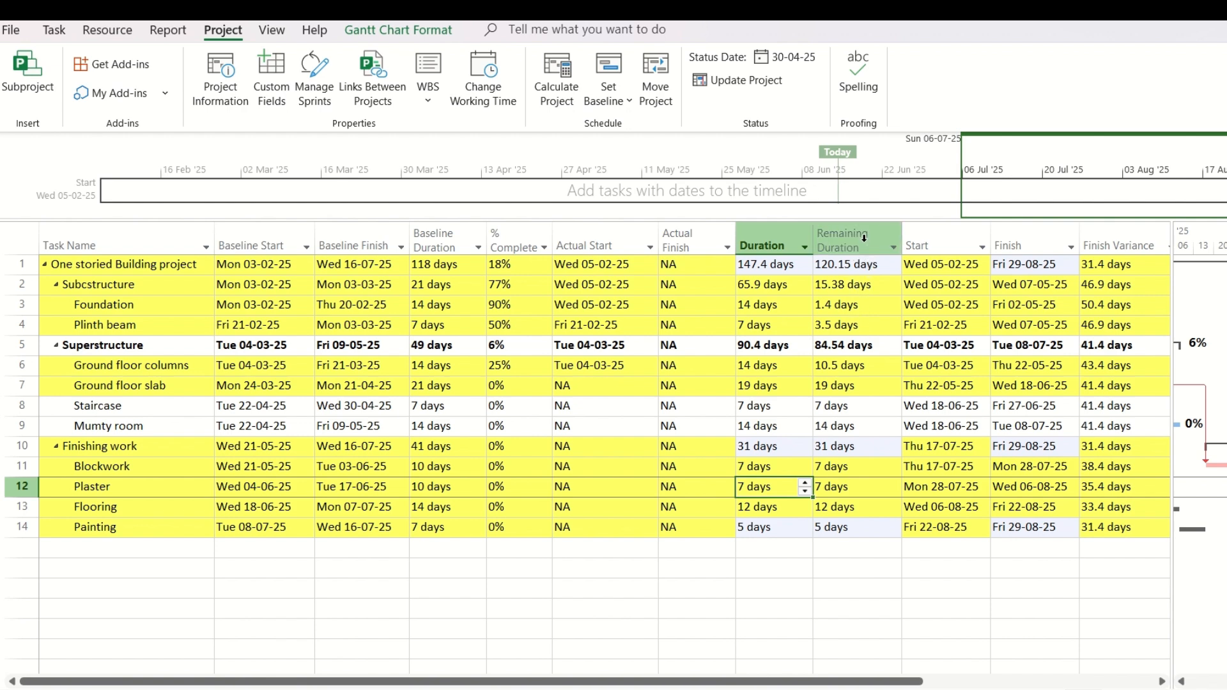
Step: Set the remaining duration of the Ground floor columns task to 8 days and its percent complete to 25%
click(845, 365)
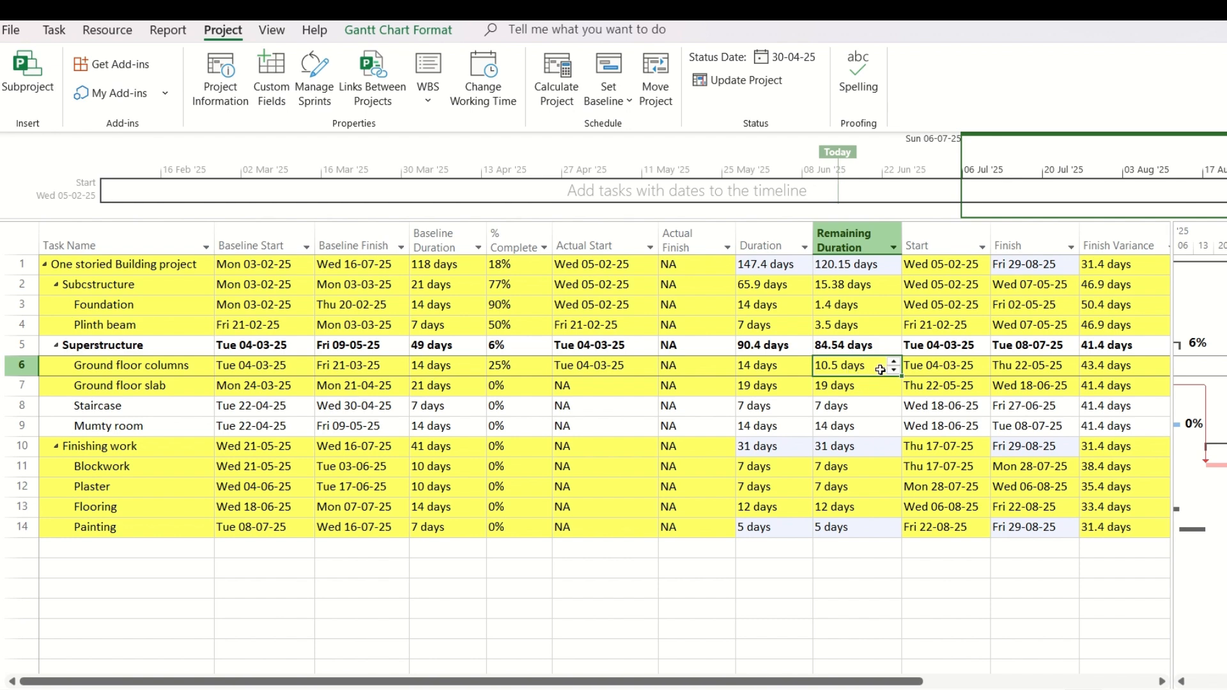
text(8)
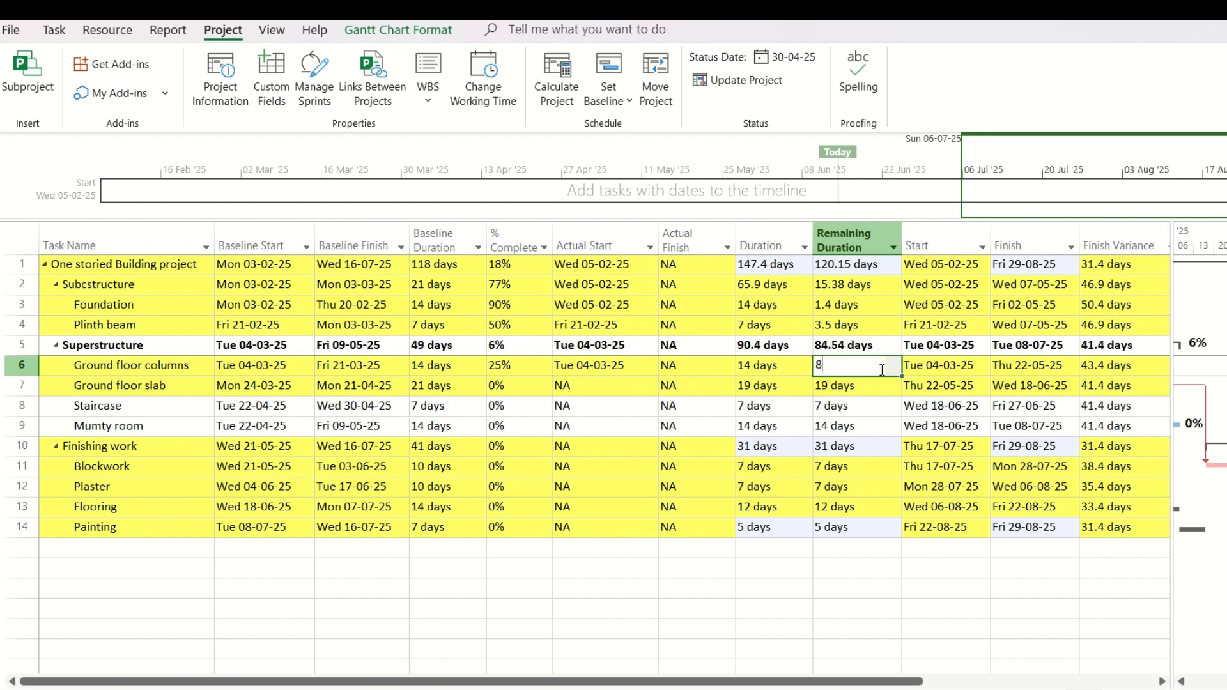
key(Return)
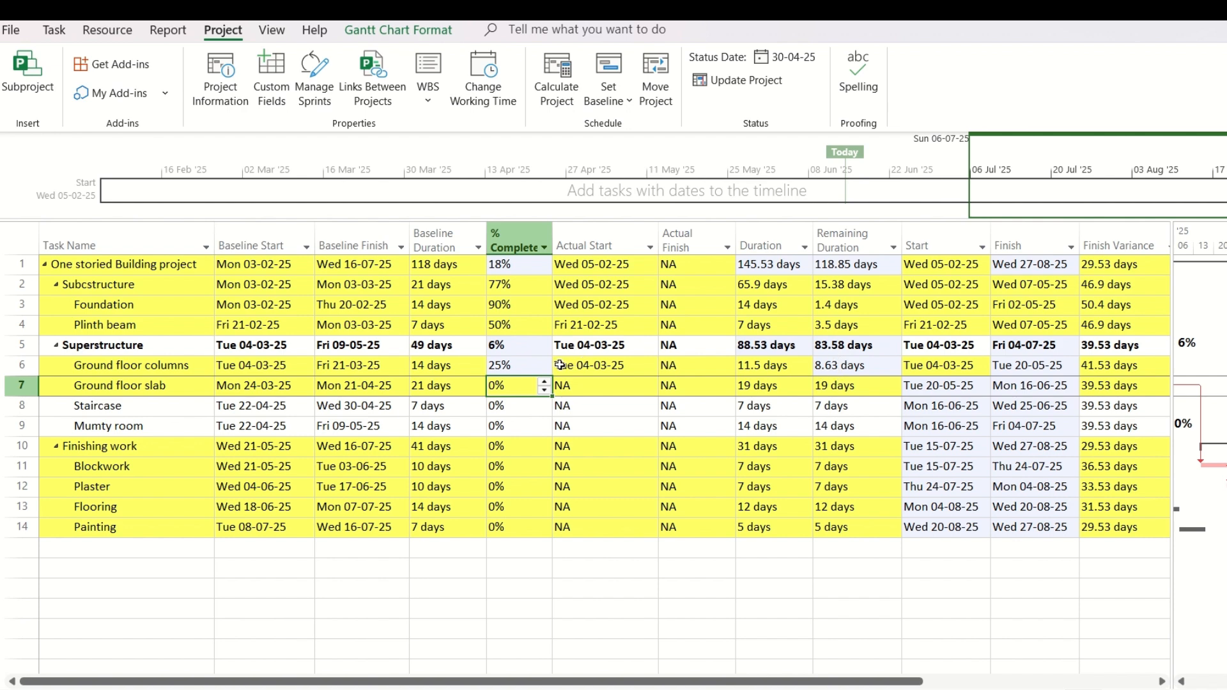
click(541, 370)
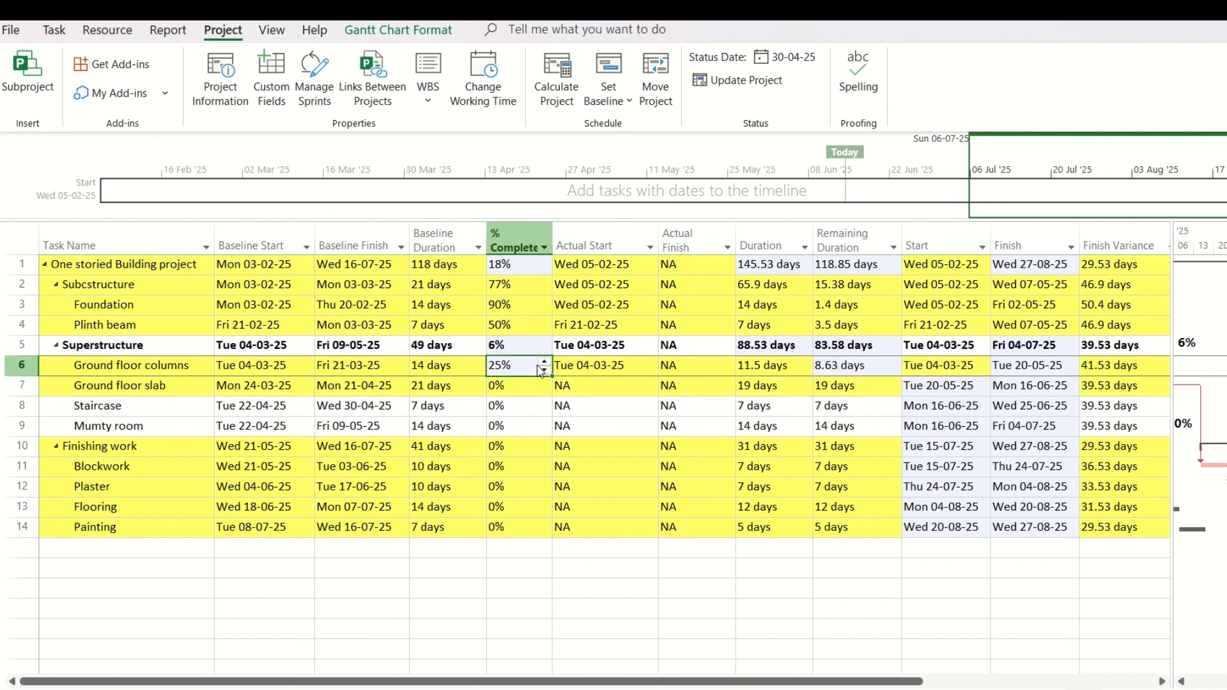